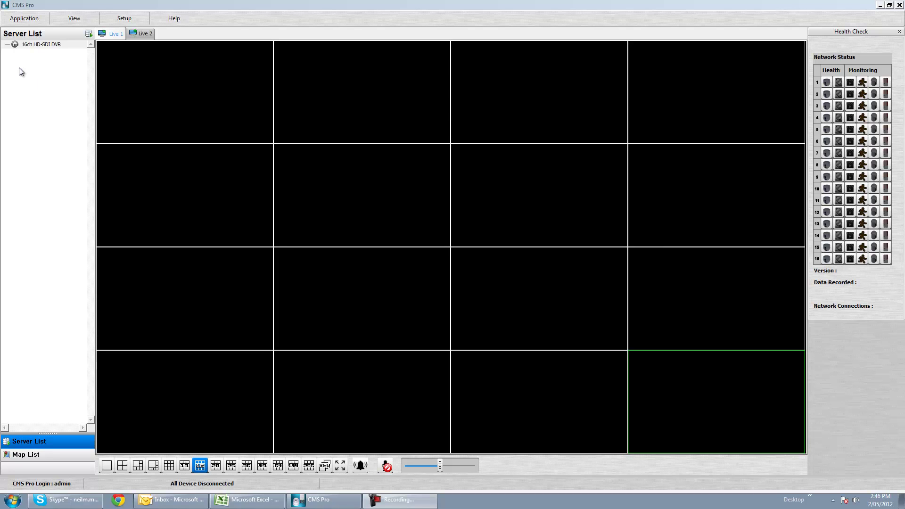
Open the recorded-footage Search window, move it to show it is a separate window, and maximise it again
click(25, 21)
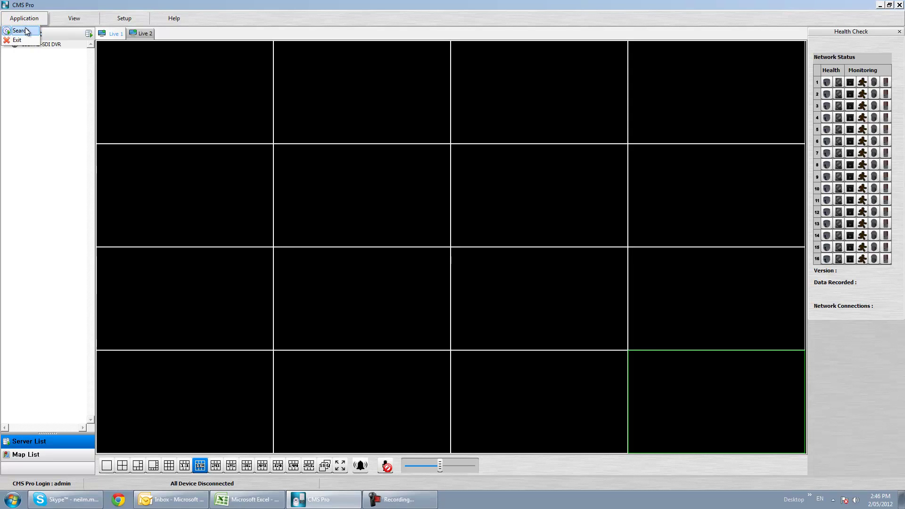
click(26, 31)
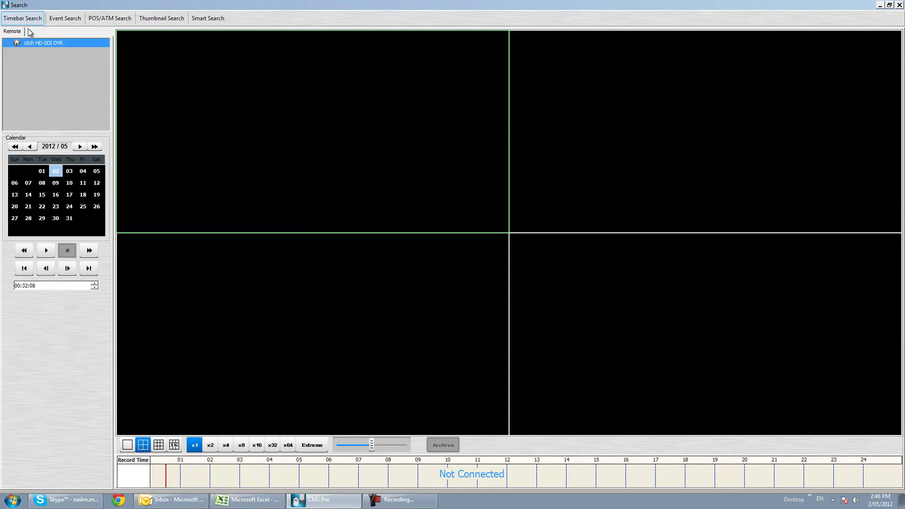
drag(53, 6, 516, 87)
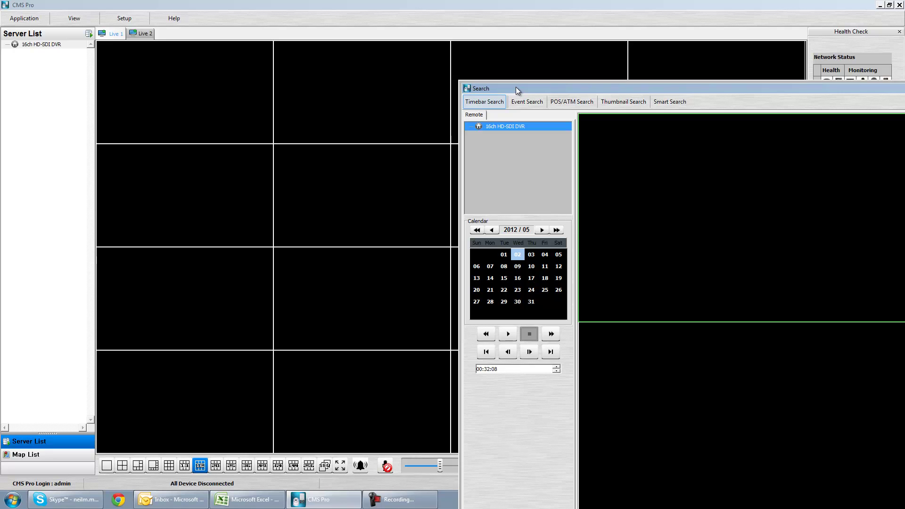
double_click(516, 87)
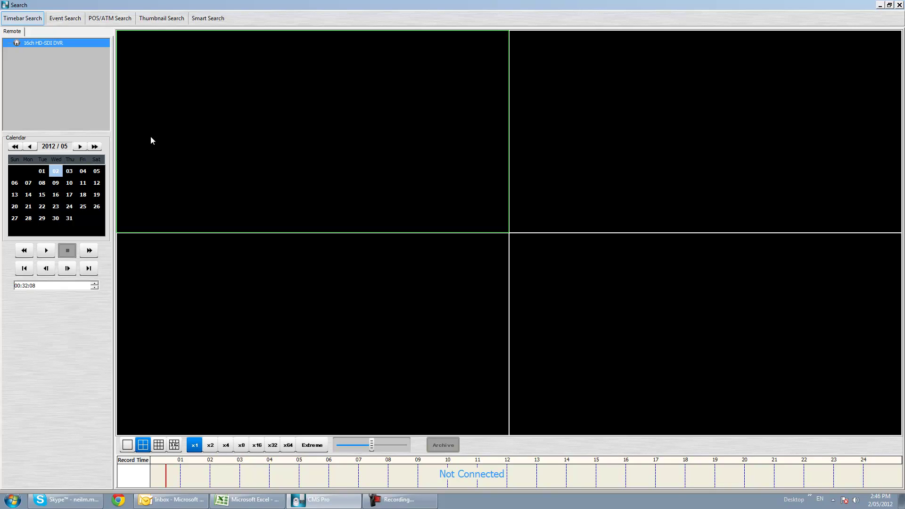
Connect to the 16ch HD-SDI DVR in the remote device list of the Search window
right_click(53, 45)
click(68, 51)
right_click(68, 44)
click(82, 49)
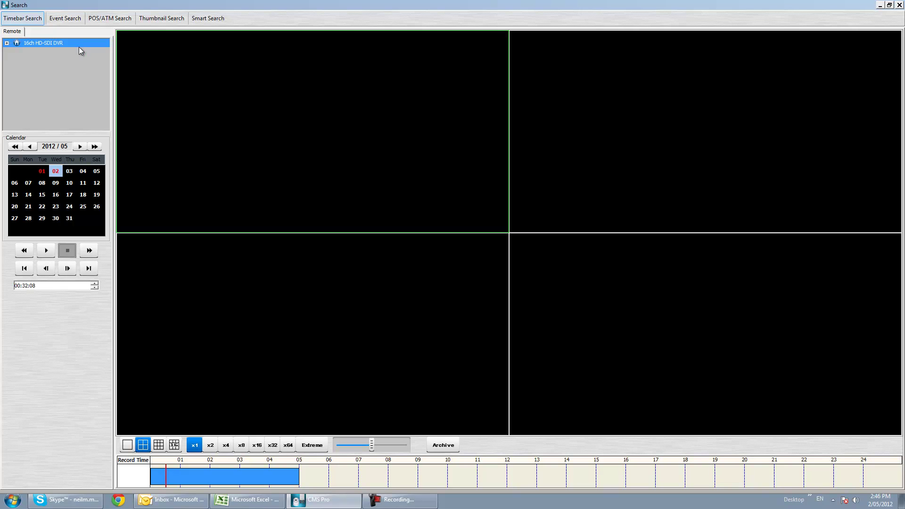
Play back the DVR's recording for 2 May 2012 from the current time position, and stop it
click(47, 250)
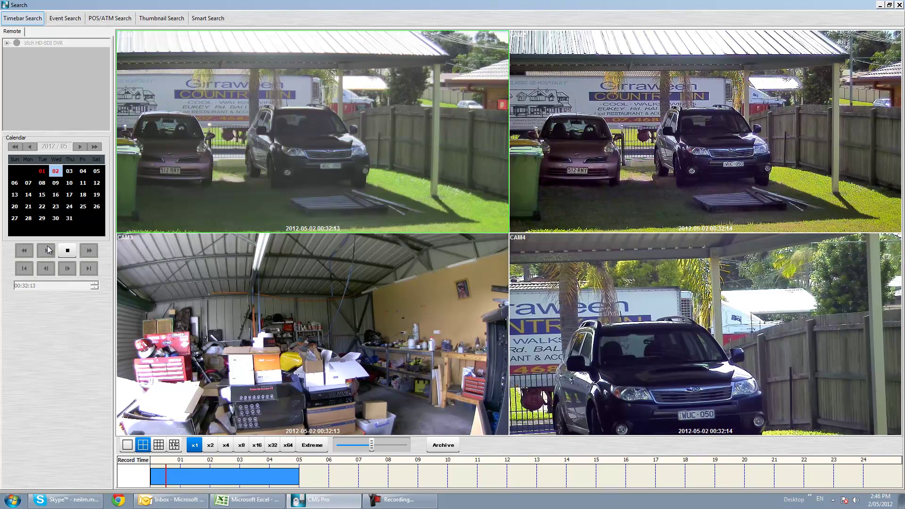
click(68, 251)
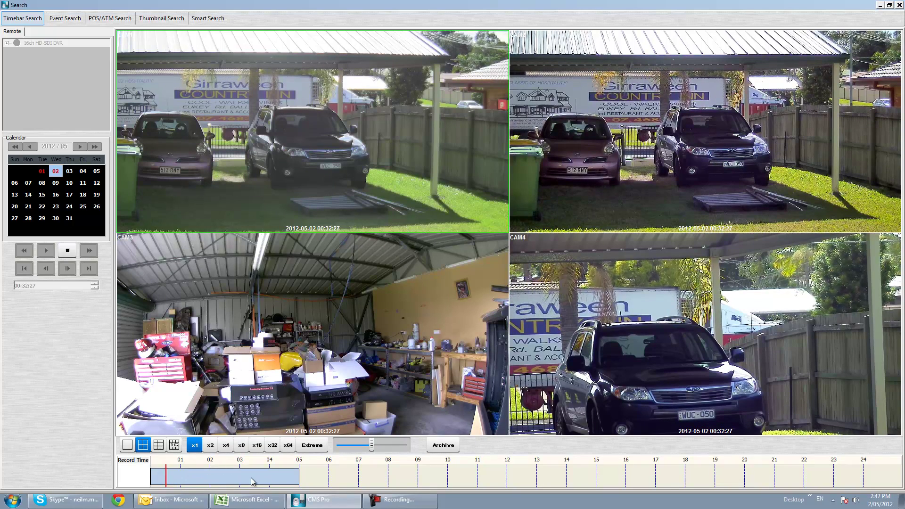
click(69, 253)
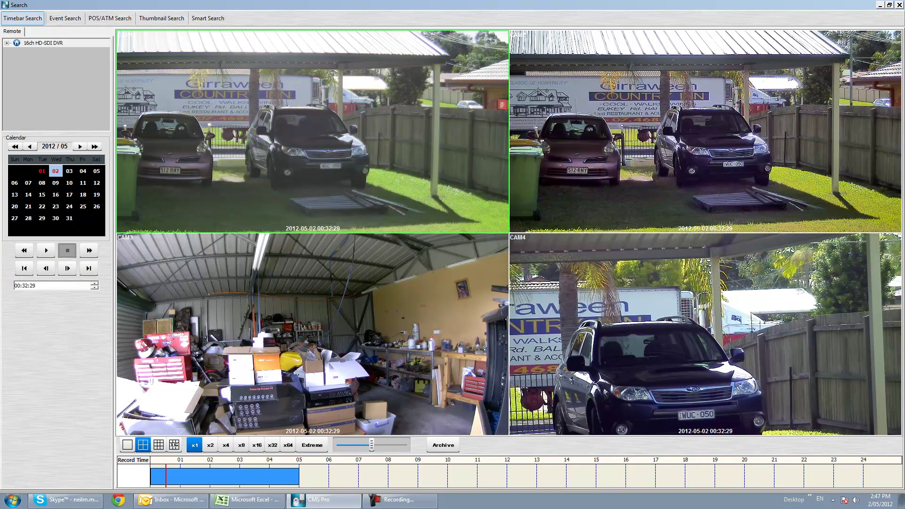
Move the playback position to about 03:12 on the time bar, play the recording from there and stop it
click(246, 473)
click(47, 250)
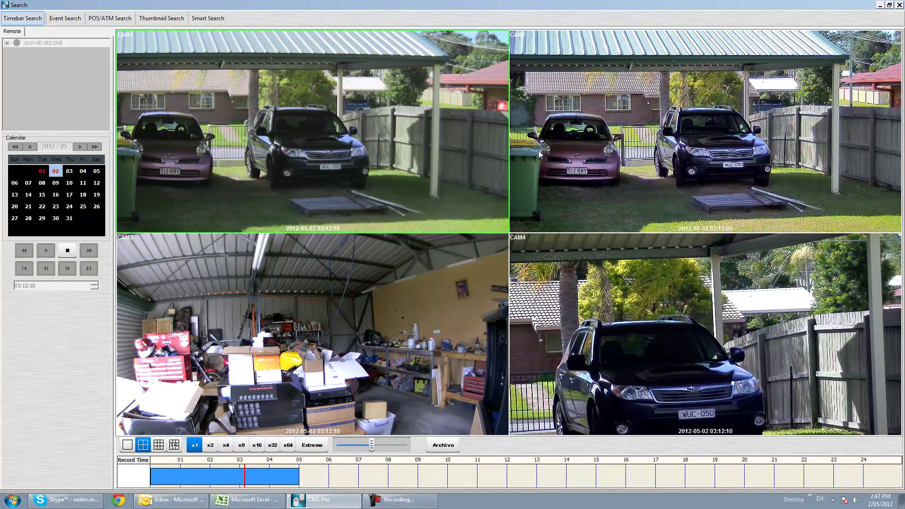
click(72, 256)
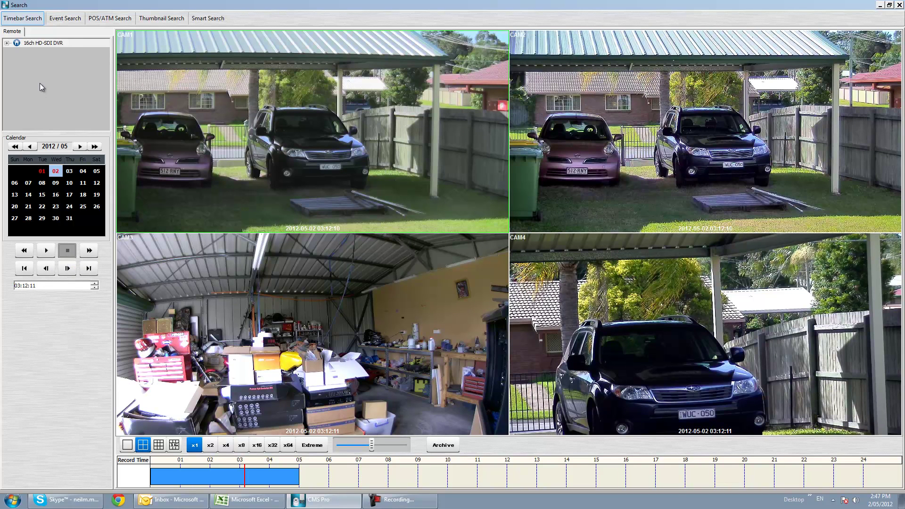
Play the recording from 01:47:00, enlarge the first camera to a single view and stop playback
click(247, 476)
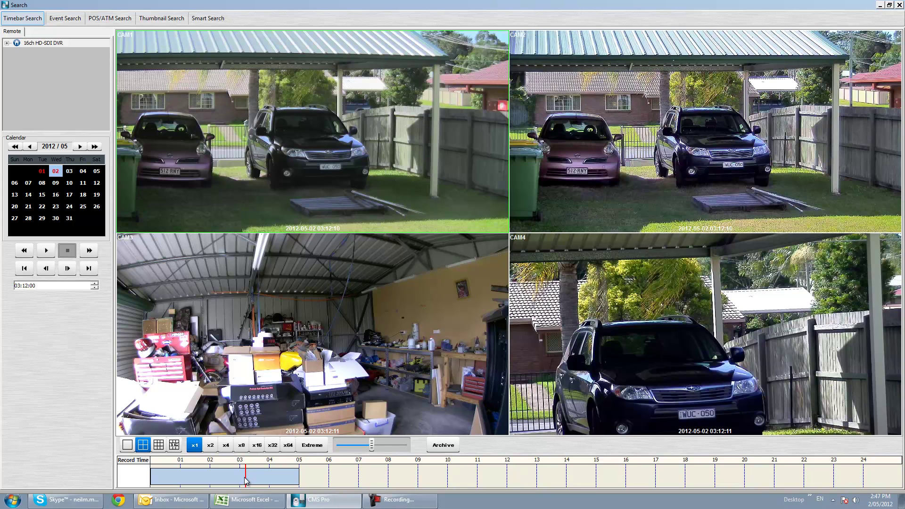
mouse_move(247, 480)
mouse_down()
mouse_move(190, 478)
mouse_move(260, 477)
mouse_move(170, 477)
mouse_move(279, 477)
mouse_move(177, 471)
mouse_move(203, 474)
mouse_up()
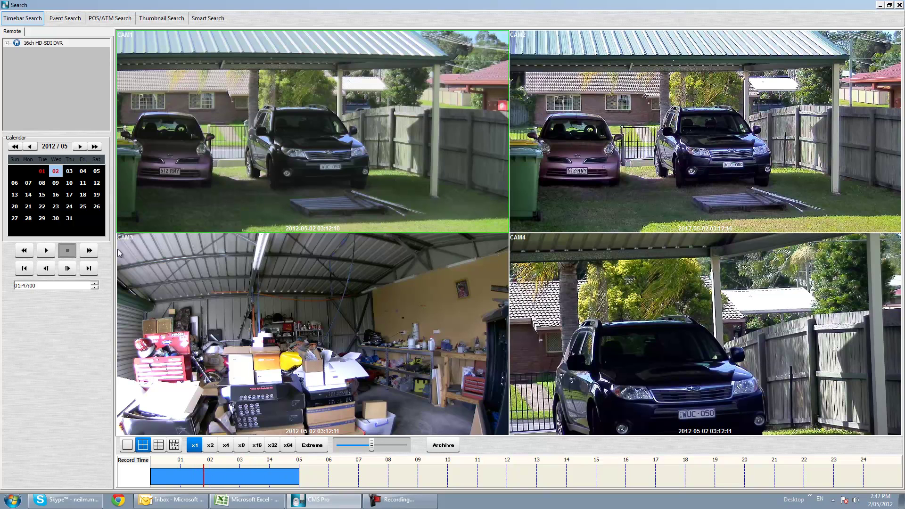
click(41, 257)
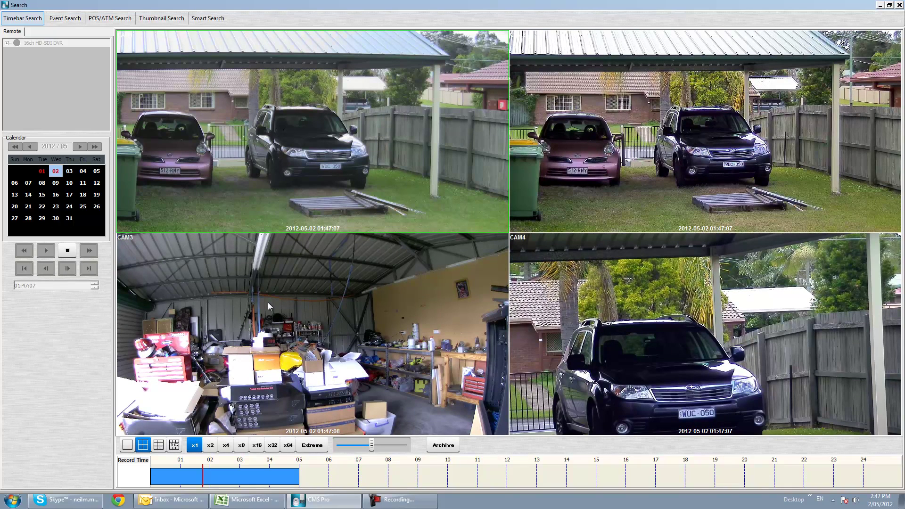
double_click(274, 173)
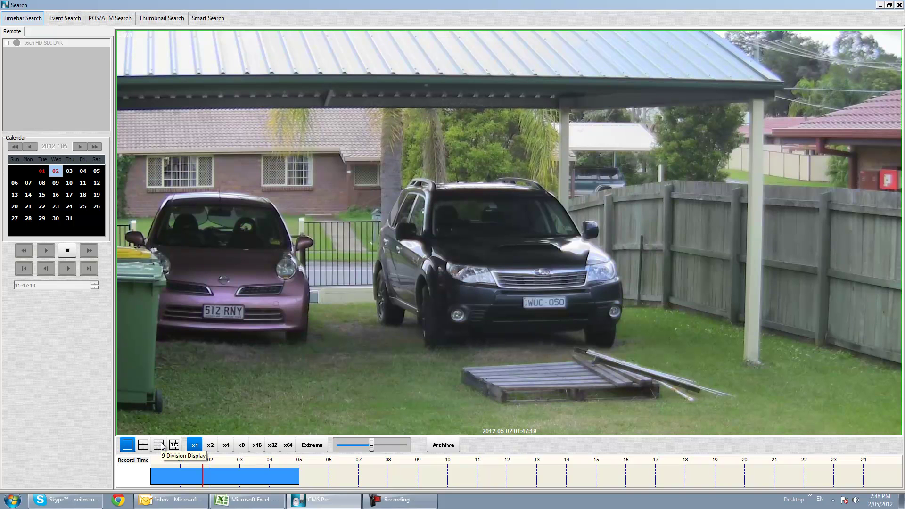
click(67, 250)
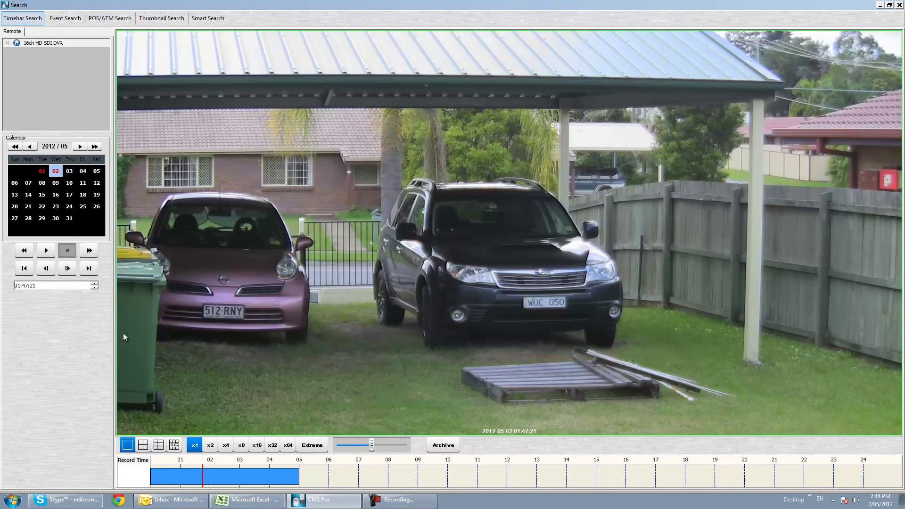
Switch to the 16-division display and play the recordings of all cameras briefly before stopping
click(173, 446)
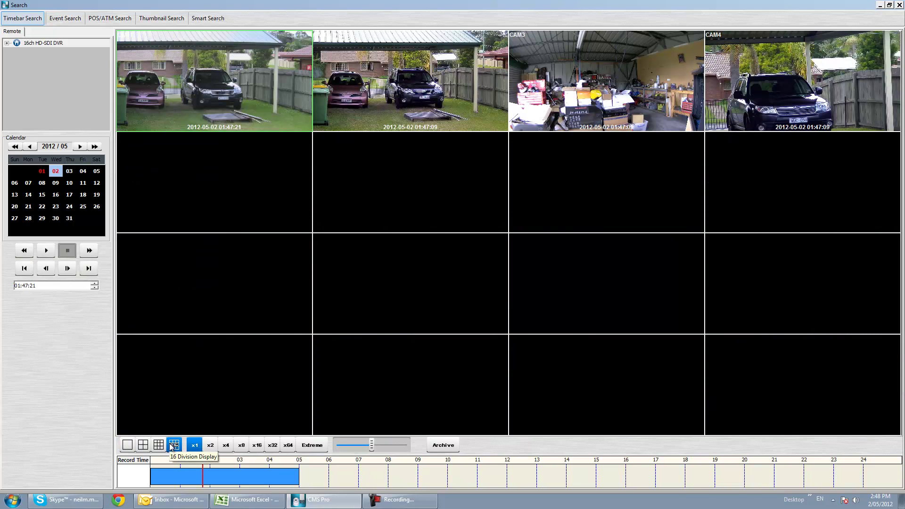
click(52, 253)
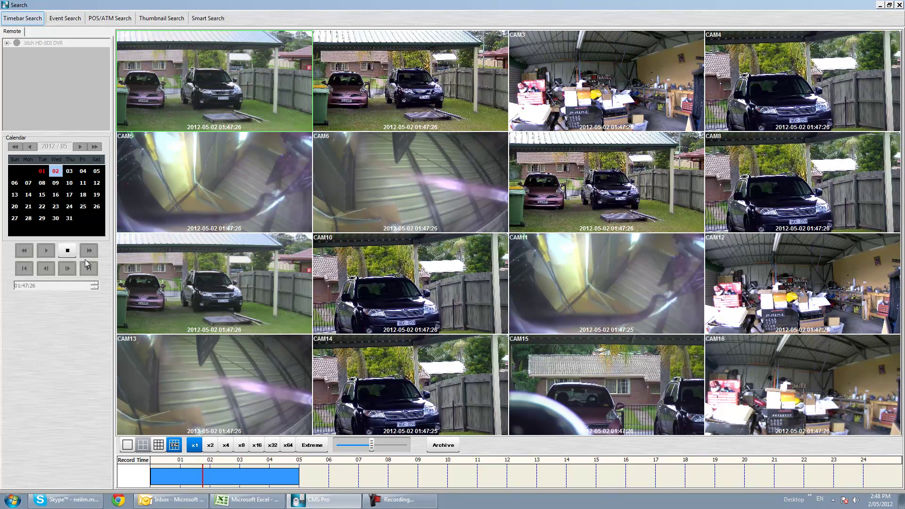
click(68, 251)
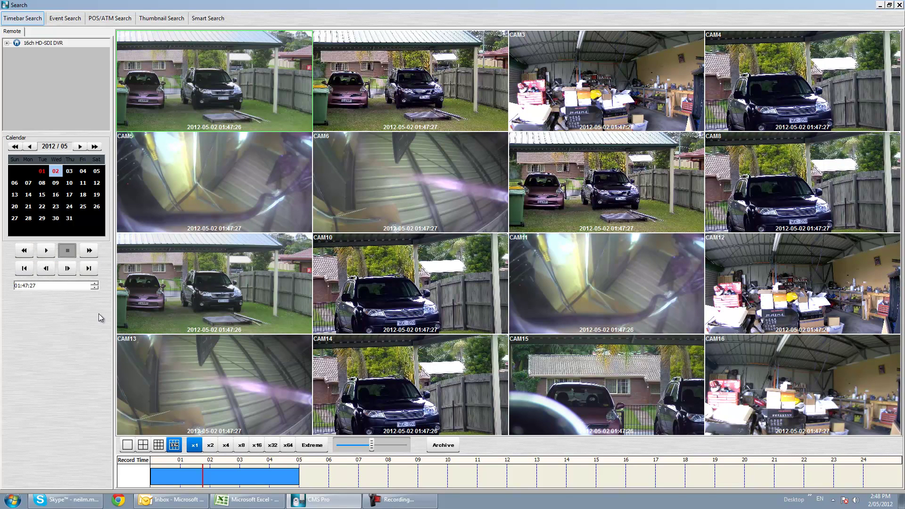
Show the first camera in the single display, enter digital zoom on it and start playback
click(127, 444)
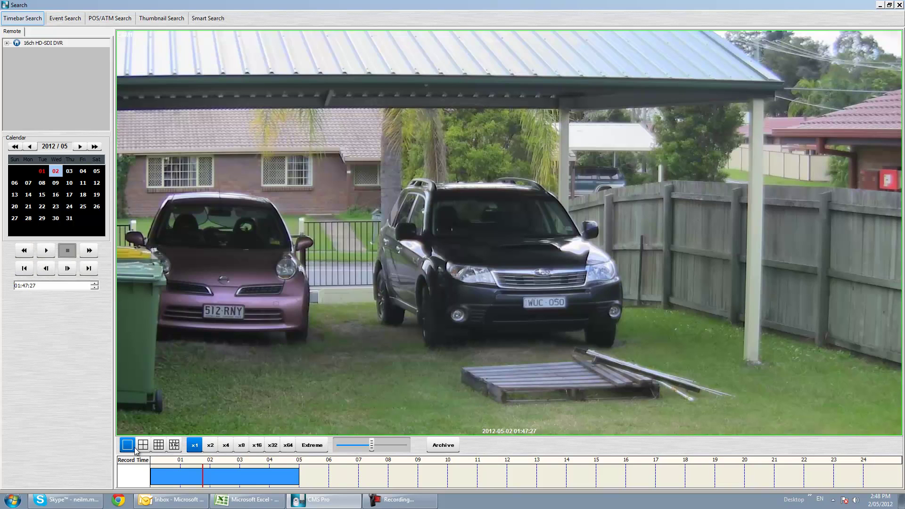
right_click(299, 190)
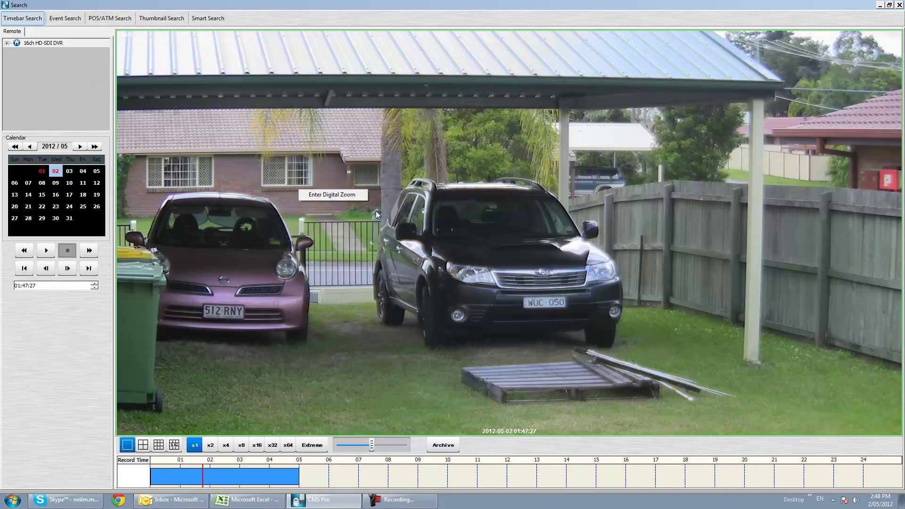
click(347, 196)
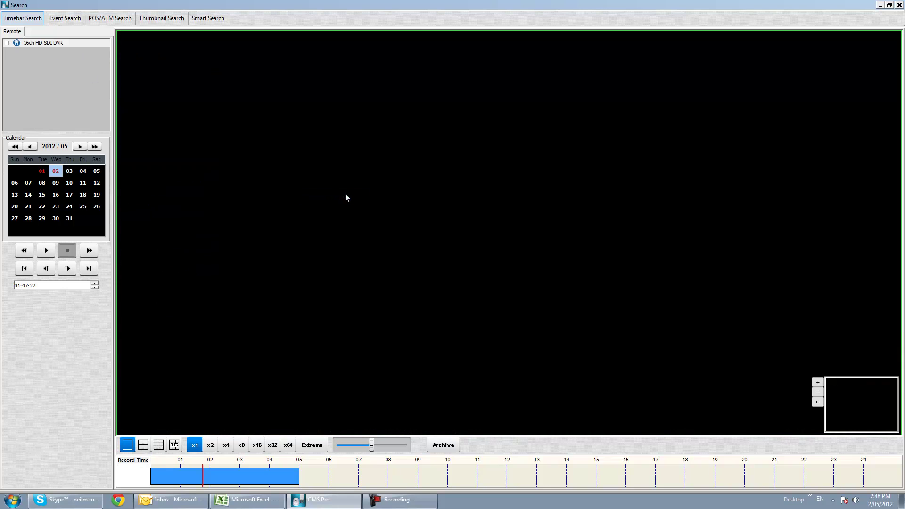
click(50, 252)
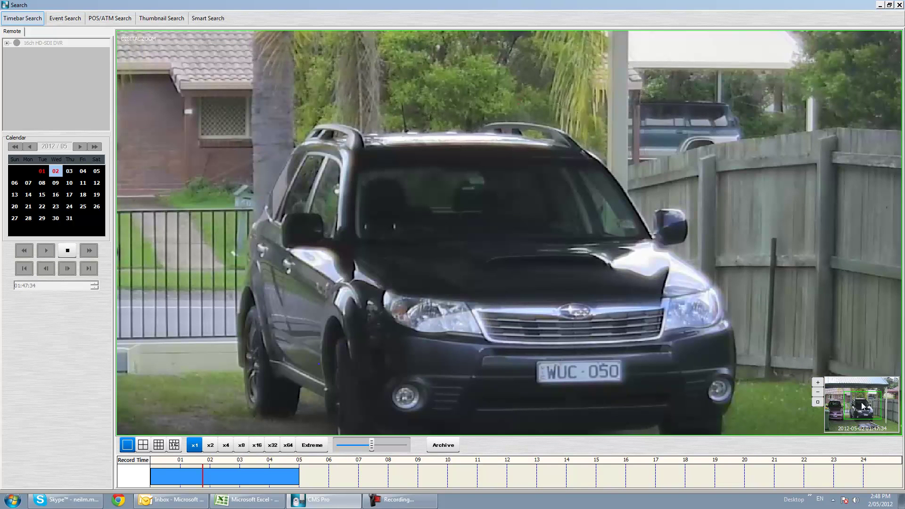
Zoom the magnified picture out and back in, and shift the zoomed area towards the purple car
click(820, 395)
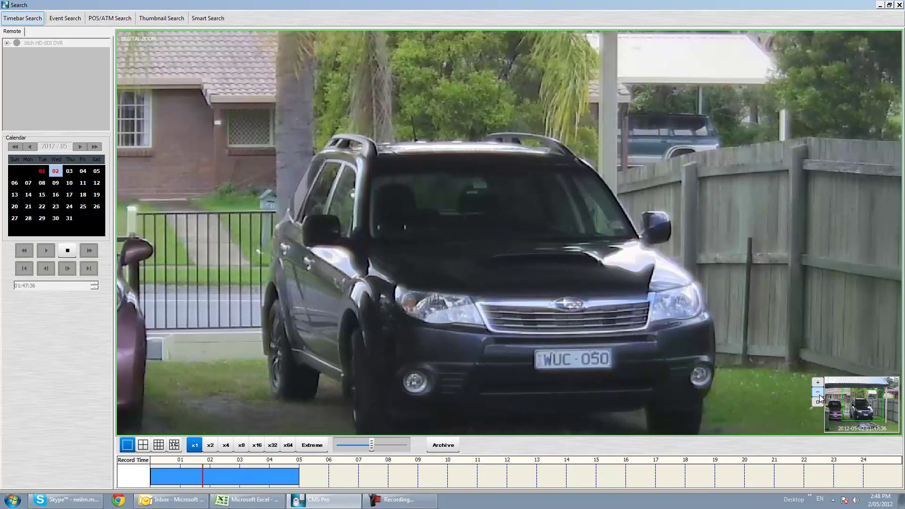
click(820, 395)
click(820, 394)
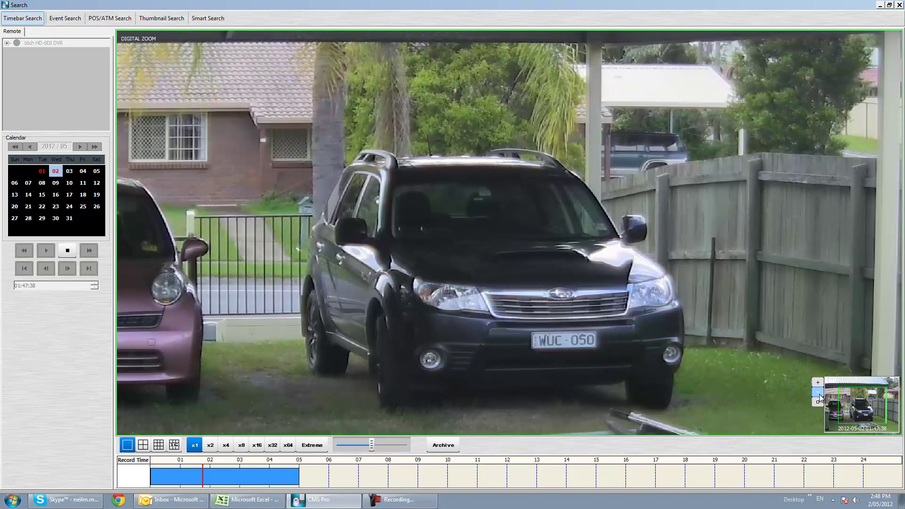
click(820, 395)
click(820, 395)
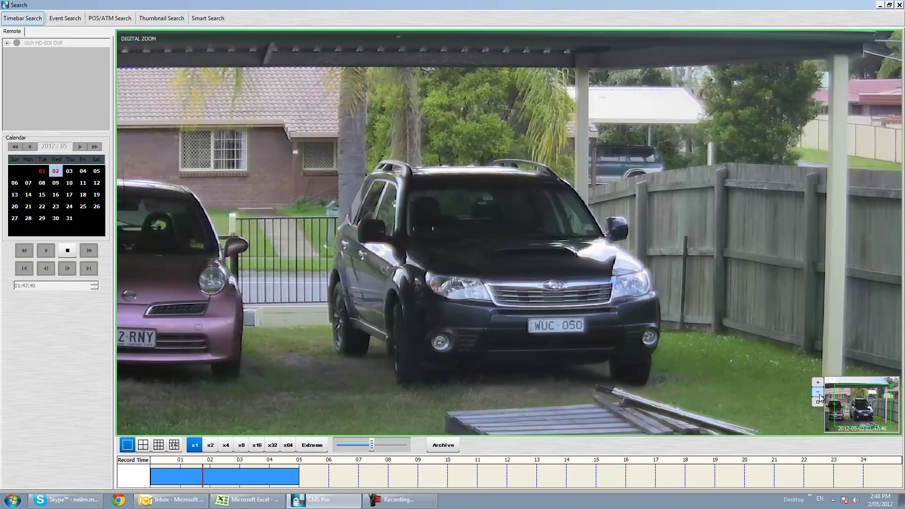
click(818, 383)
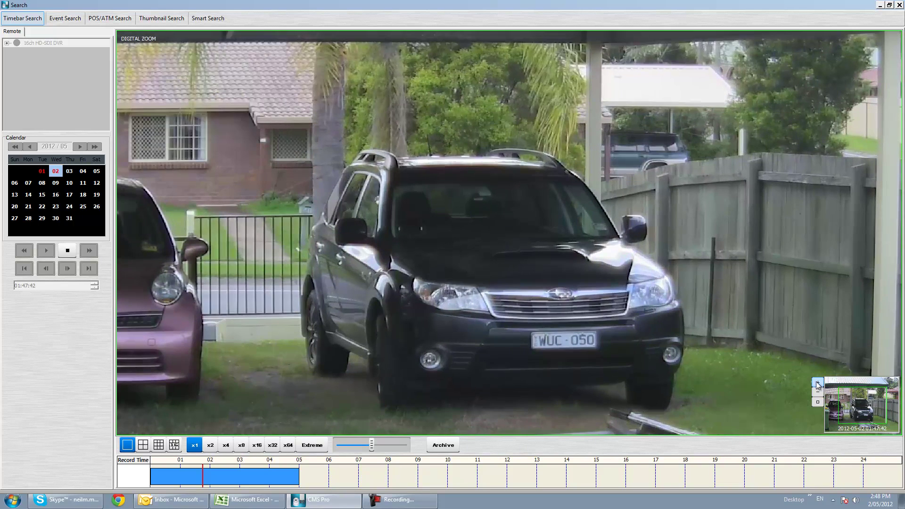
click(818, 383)
mouse_move(863, 410)
mouse_down()
mouse_move(836, 411)
mouse_move(853, 412)
mouse_up()
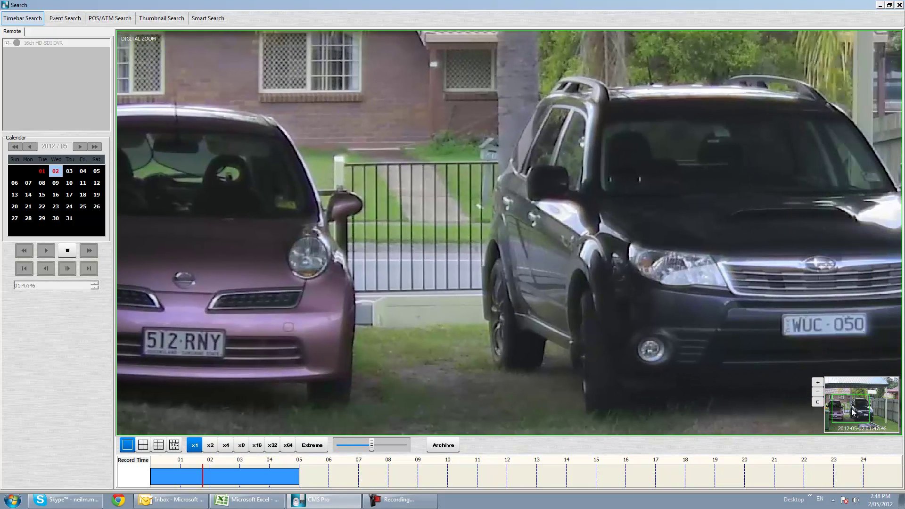
Reset the digital zoom to its default area and zoom the picture out a few levels
click(818, 403)
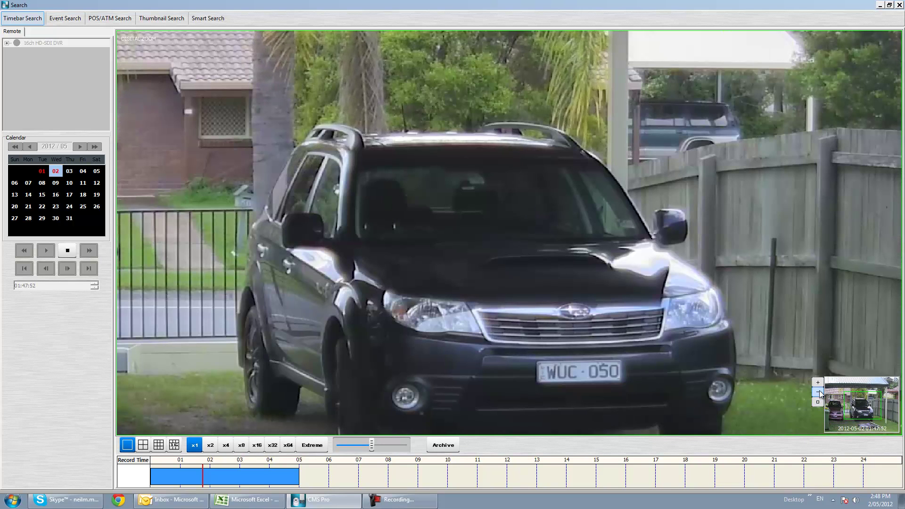
click(819, 392)
click(819, 392)
click(819, 392)
Exit digital zoom on the first camera and stop the playback
right_click(664, 329)
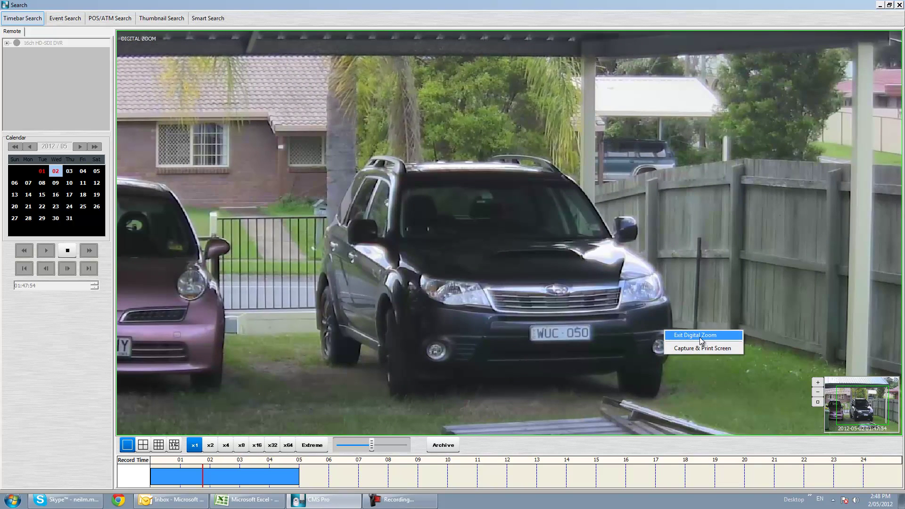
click(700, 337)
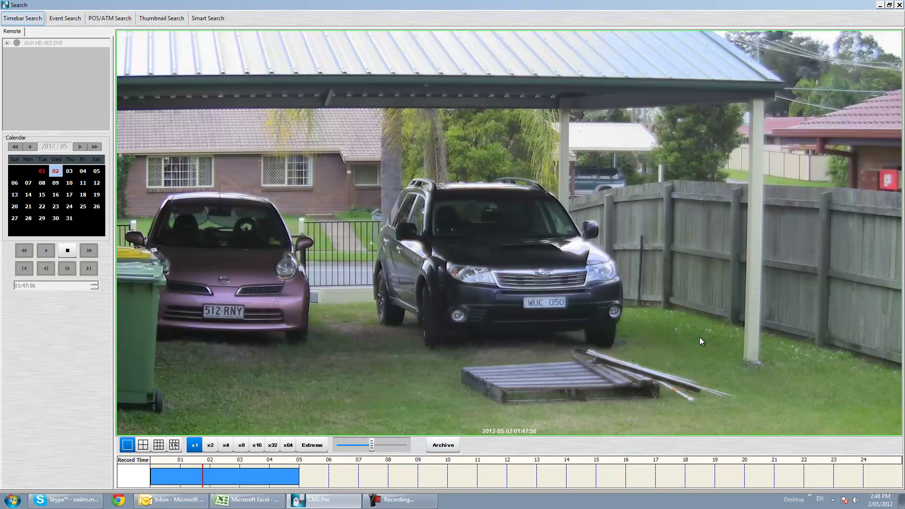
click(68, 253)
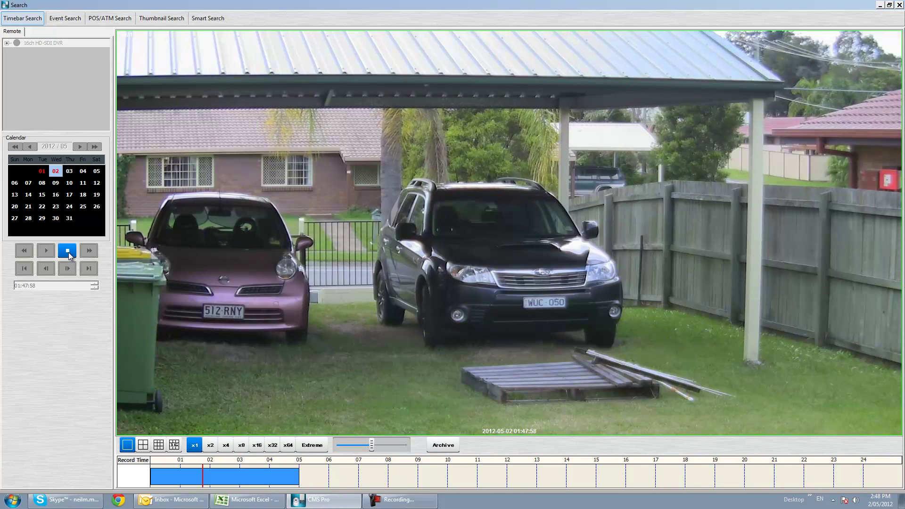
Enlarge the second camera from the four-camera display and play its recording from 00:34:00
click(143, 445)
double_click(677, 154)
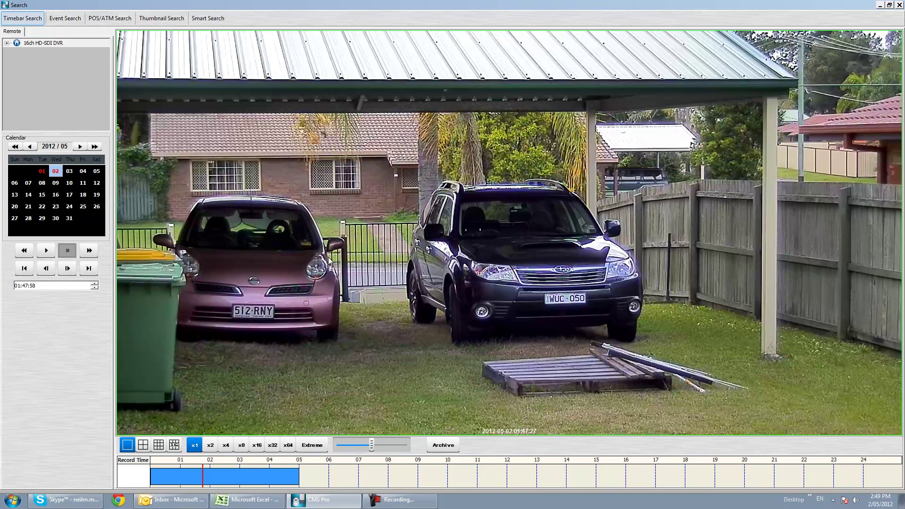
click(200, 487)
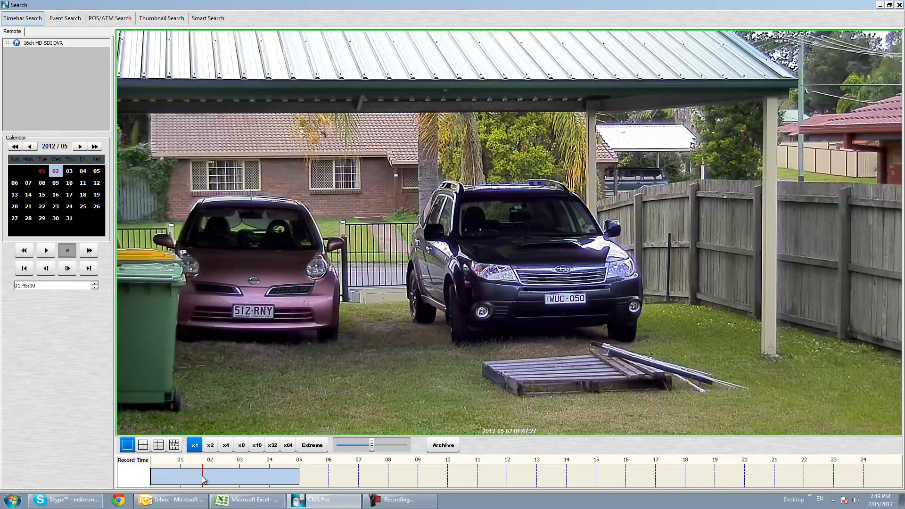
drag(203, 479, 167, 479)
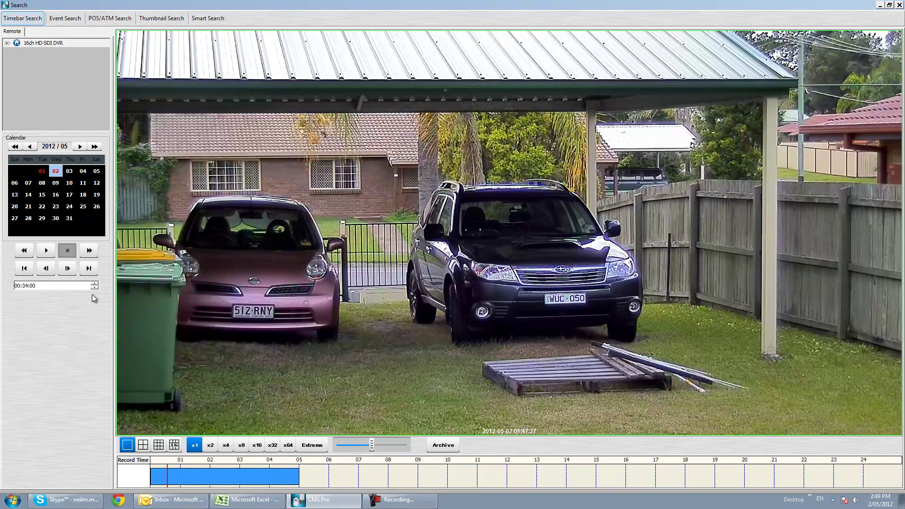
click(52, 250)
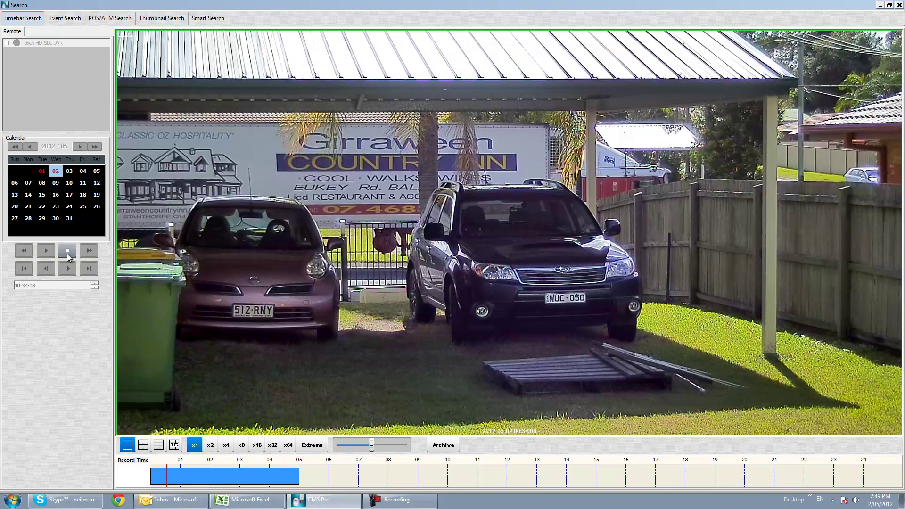
Stop the current playback and briefly play the second camera's recording from 00:56:00
click(67, 252)
click(178, 478)
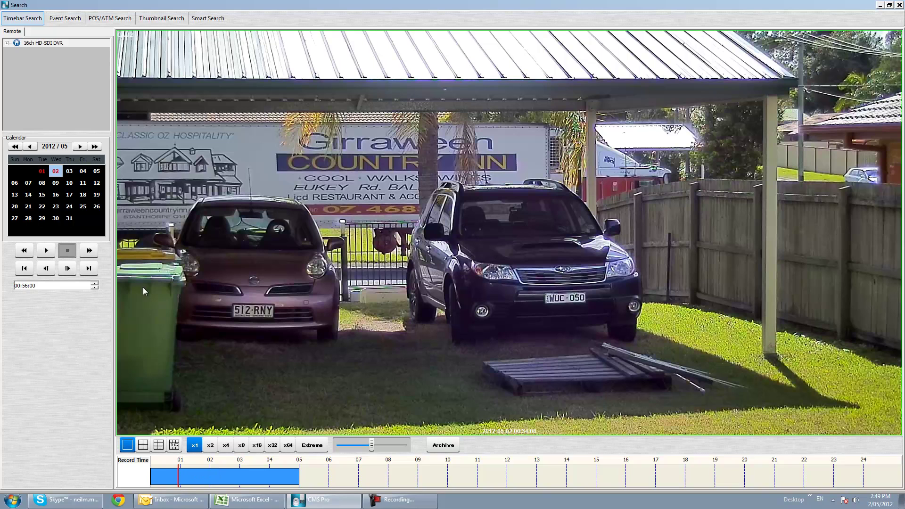
click(47, 251)
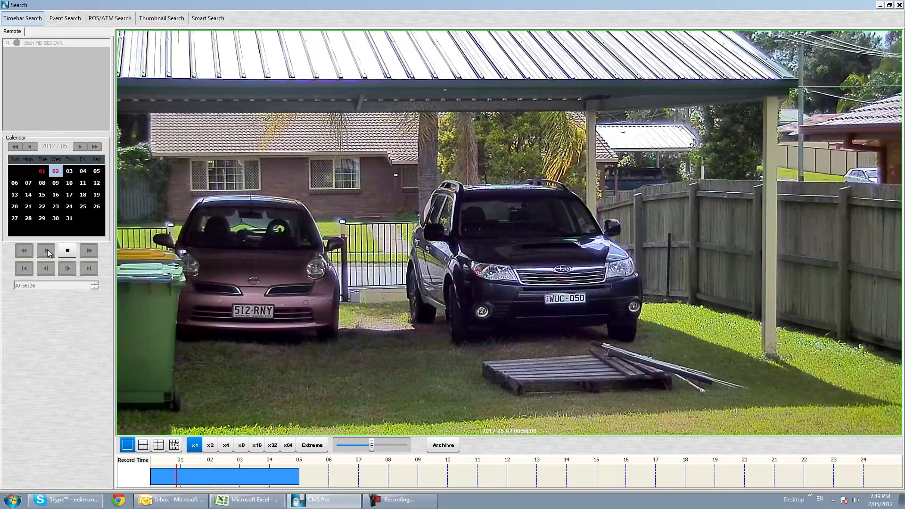
click(59, 253)
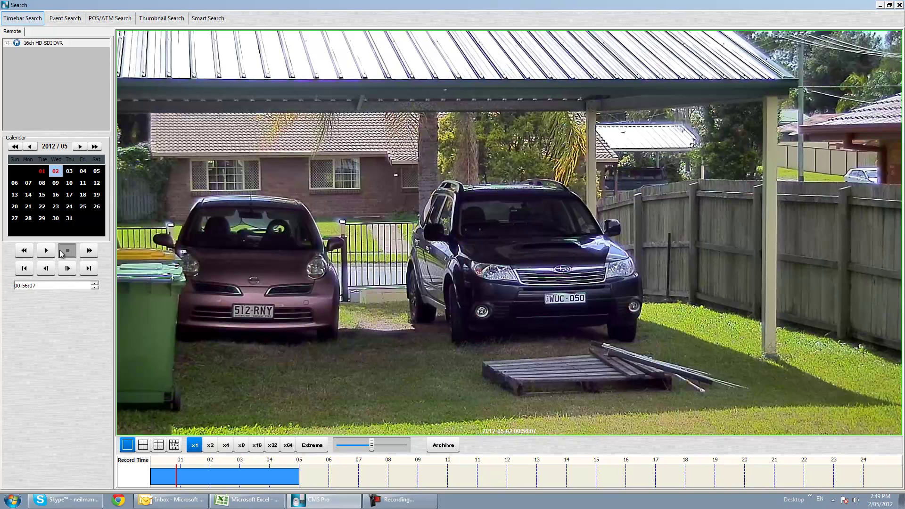
mouse_move(205, 38)
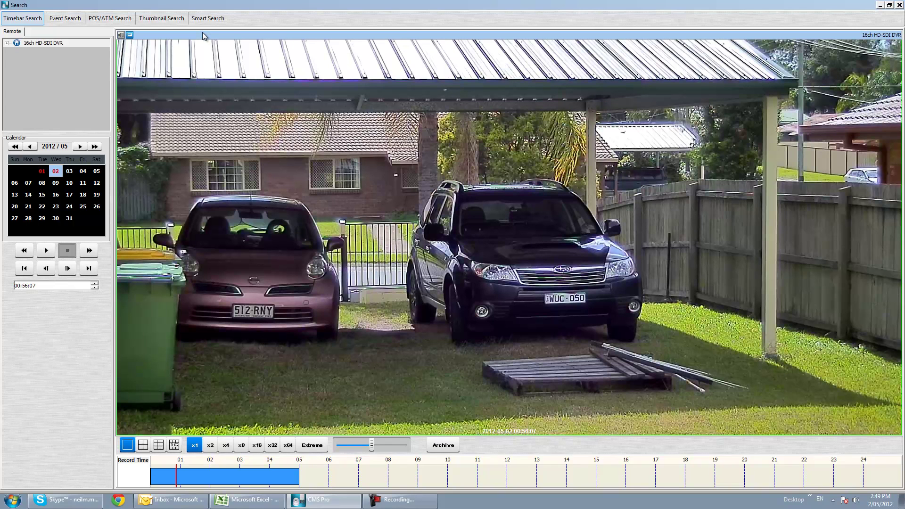
Check the thumbnail search, return to the timebar search and pick the times 00:33:00 and 00:55:00 on the recorded bar
click(153, 18)
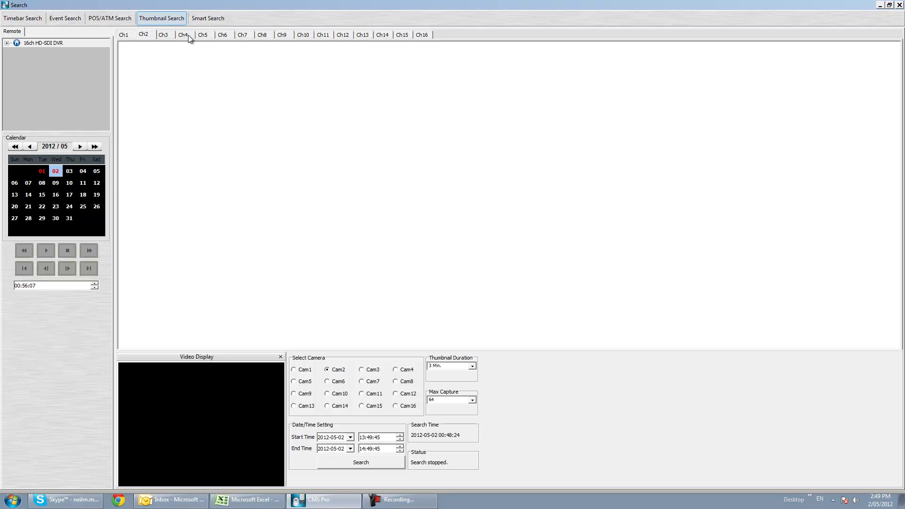
click(27, 22)
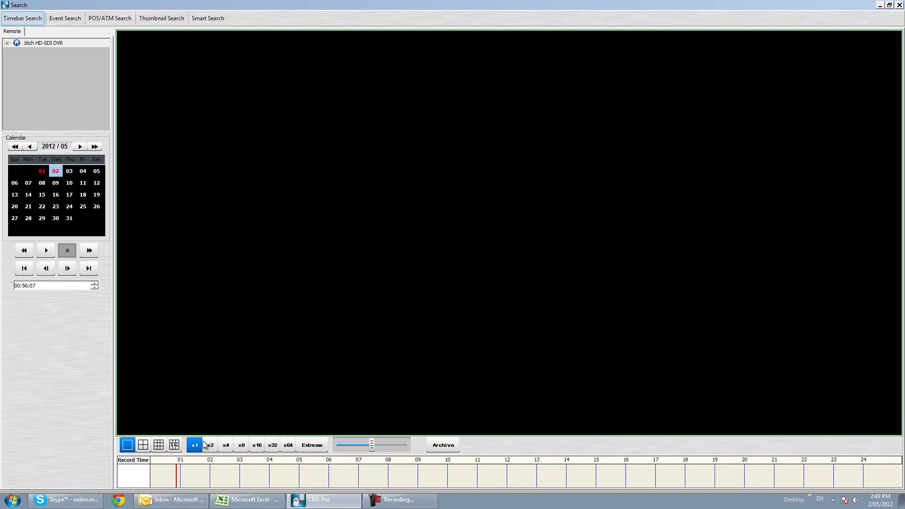
click(167, 477)
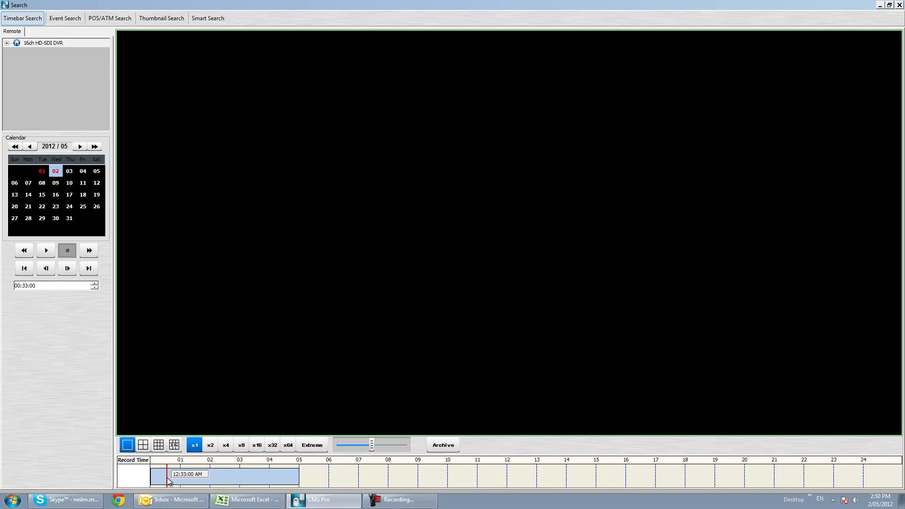
click(165, 479)
drag(165, 481, 178, 481)
click(178, 481)
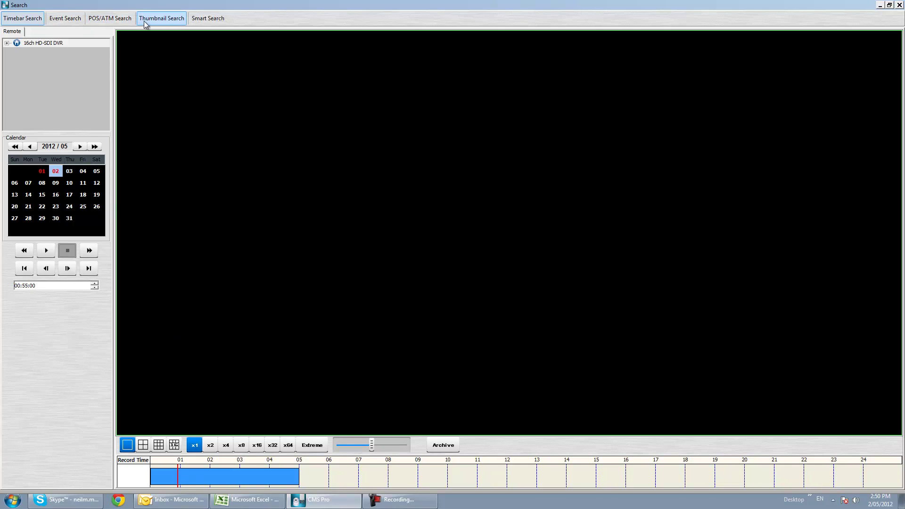
Run a thumbnail search on Cam2 for 2012-05-02 from 00:25:08 to 00:50:08 with a 3-minute thumbnail duration
click(166, 20)
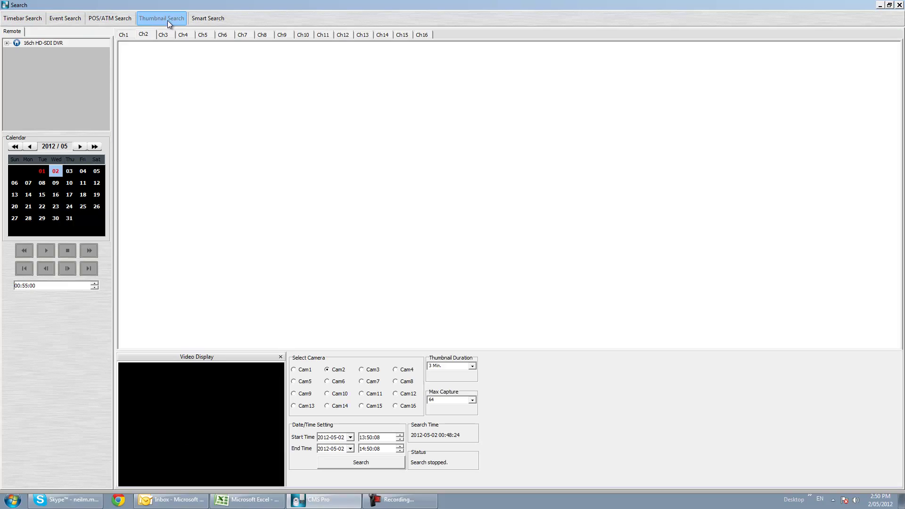
click(400, 439)
click(400, 441)
click(473, 367)
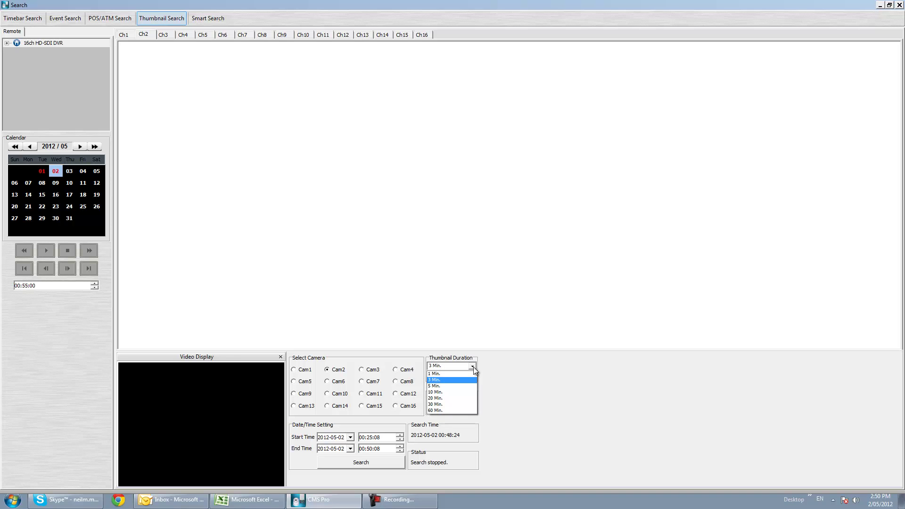
click(473, 367)
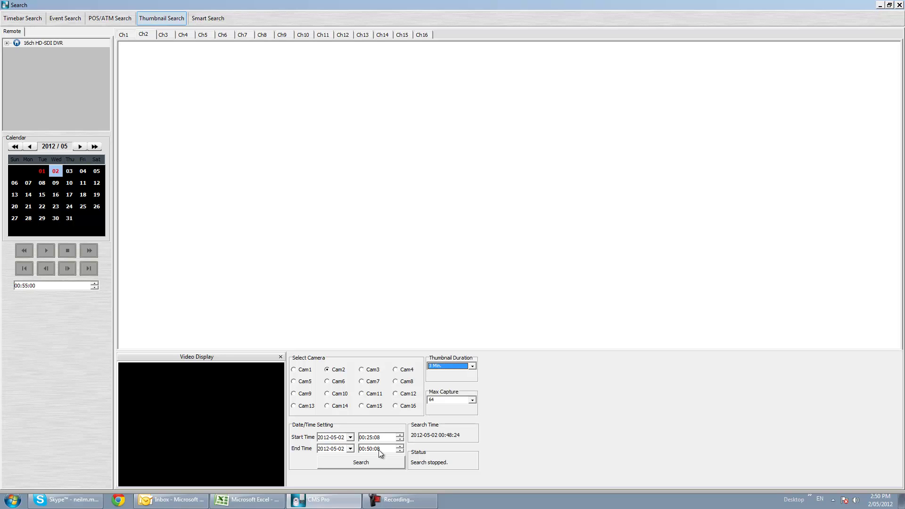
click(379, 464)
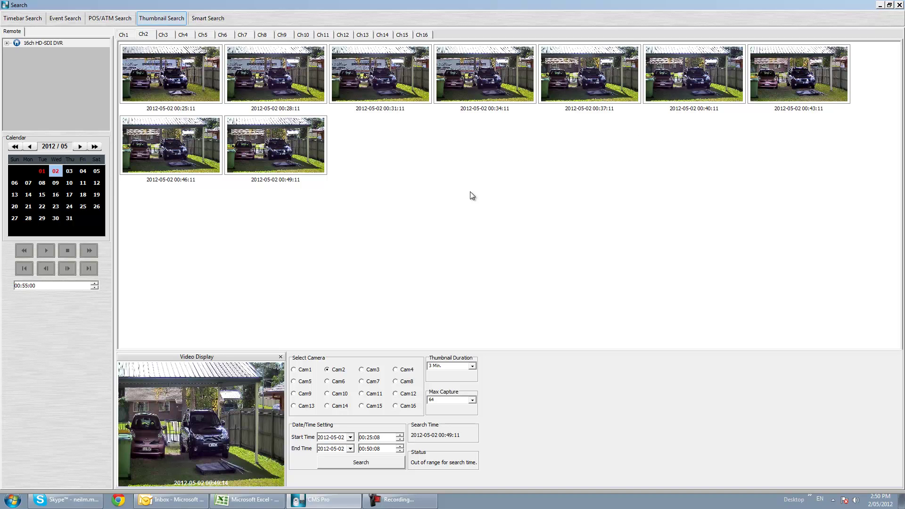
Play the recording from the 00:34:11 thumbnail and detach its video display into a large floating window
click(484, 99)
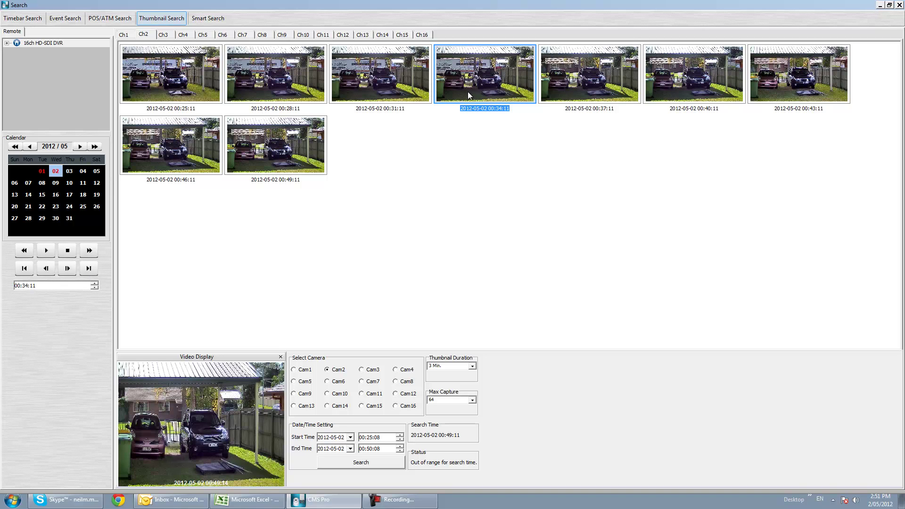
double_click(495, 83)
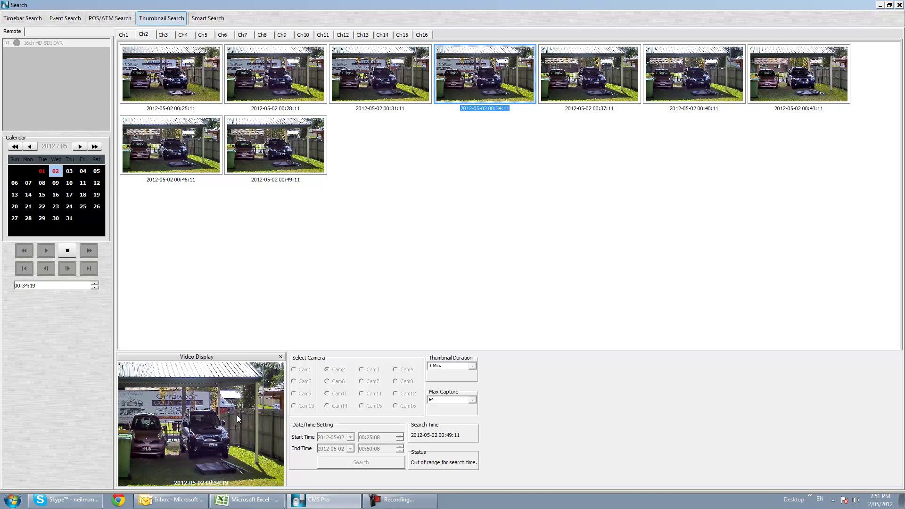
double_click(233, 357)
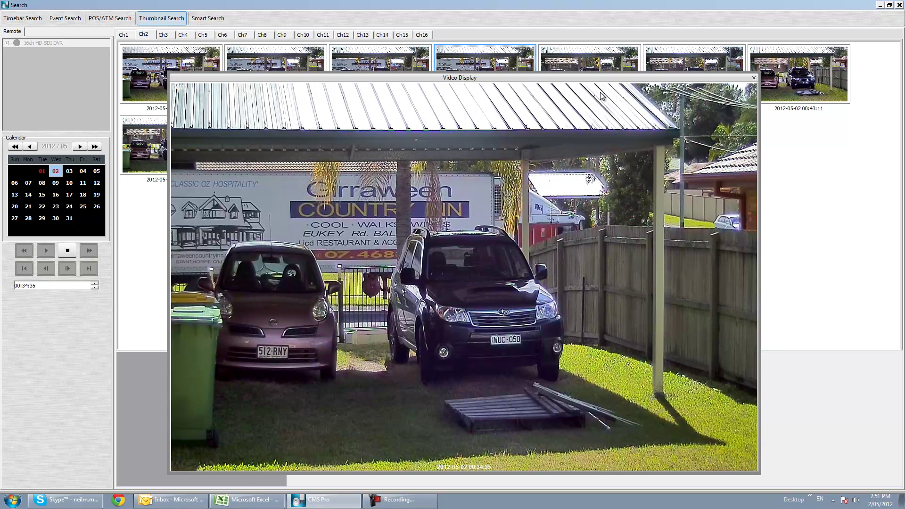
Dock the video display, detach and dock it once more, and stop the thumbnail playback
double_click(632, 75)
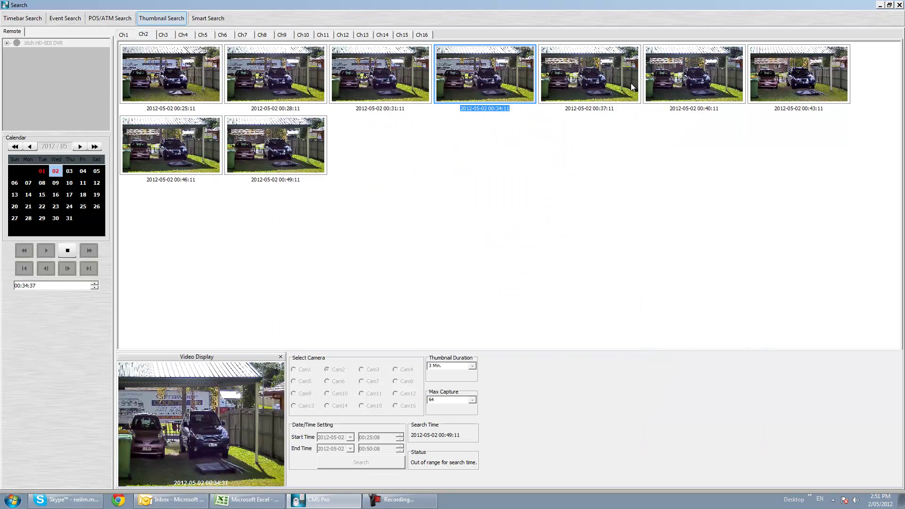
double_click(245, 357)
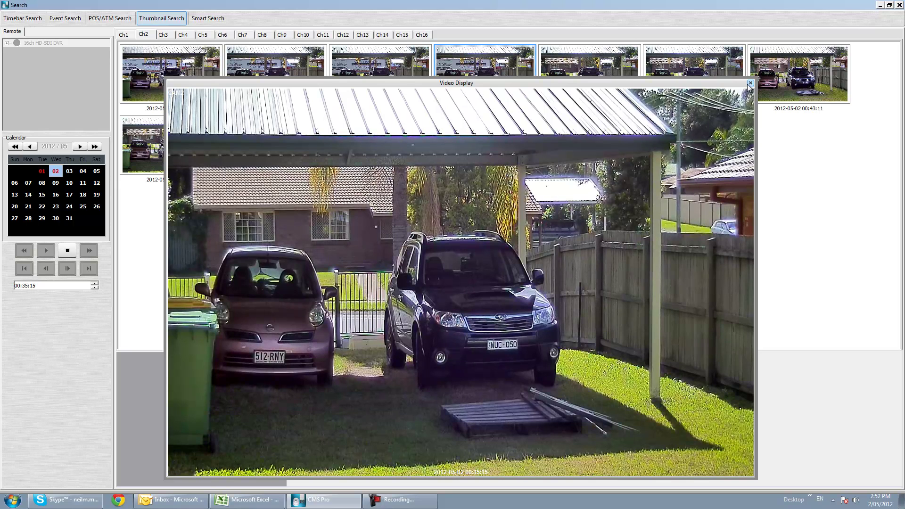
double_click(733, 86)
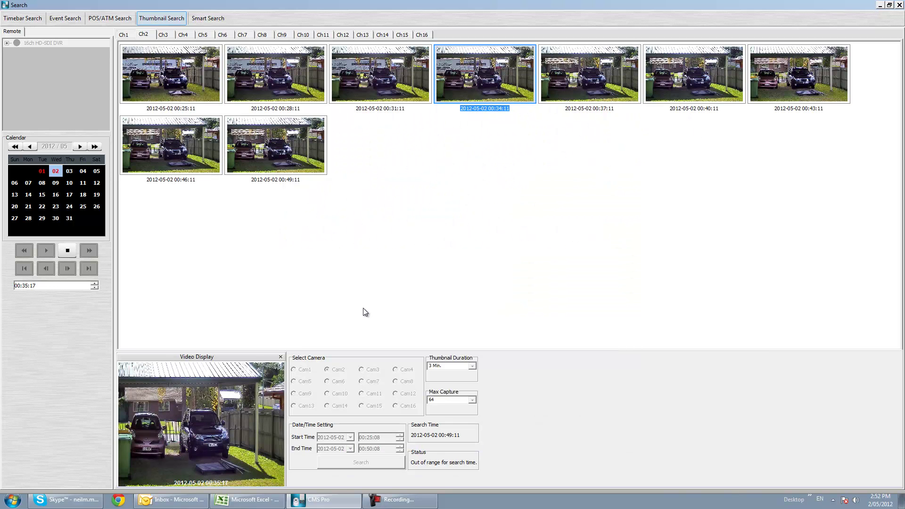
click(73, 253)
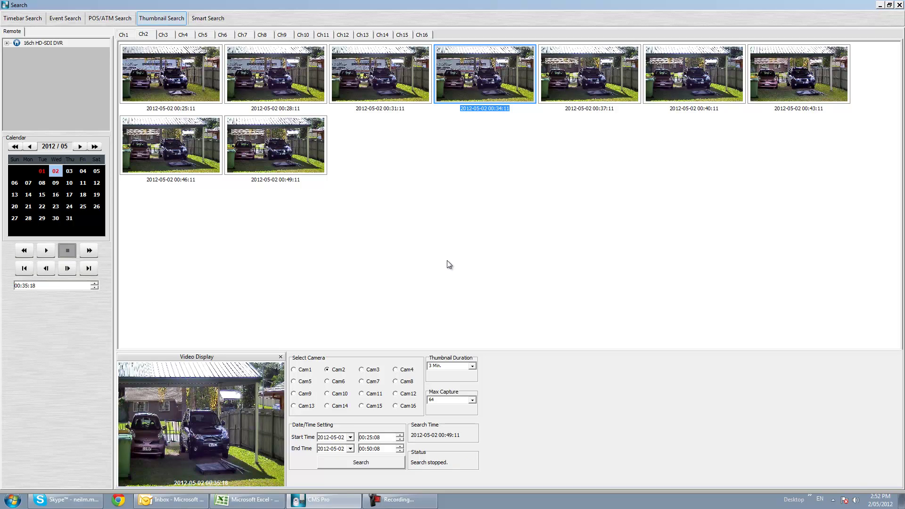
Go to the smart search and open the detection region setting for Cam2
click(212, 21)
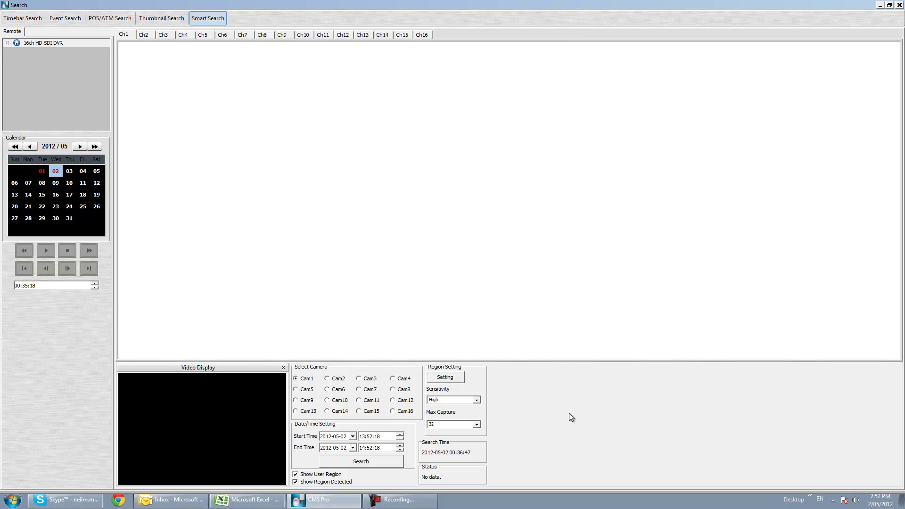
click(445, 378)
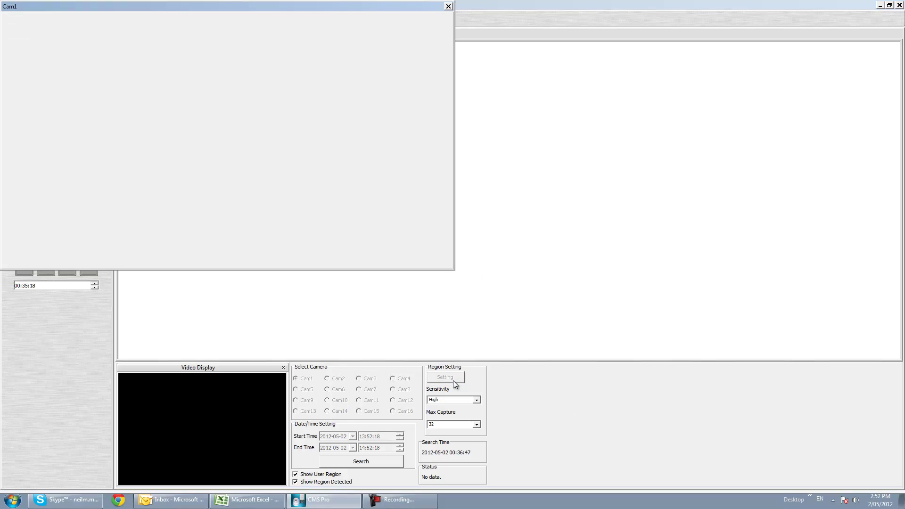
click(448, 6)
click(327, 379)
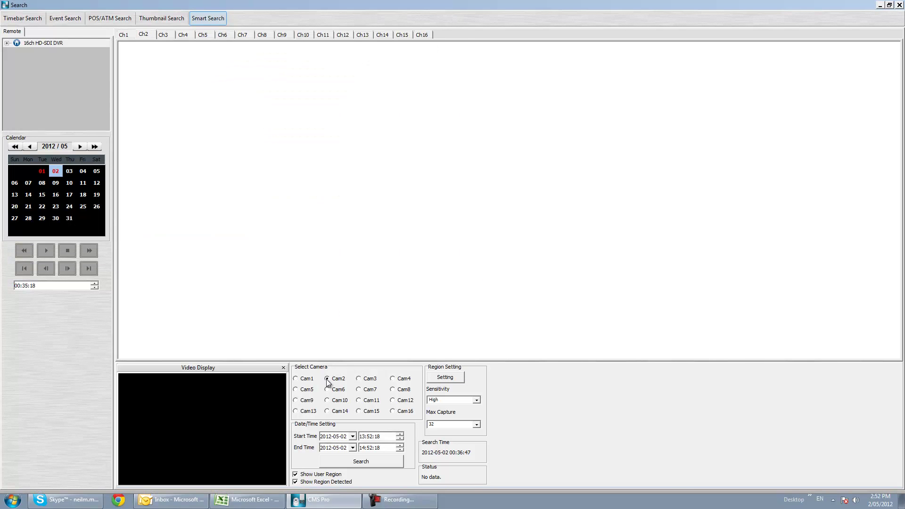
click(441, 378)
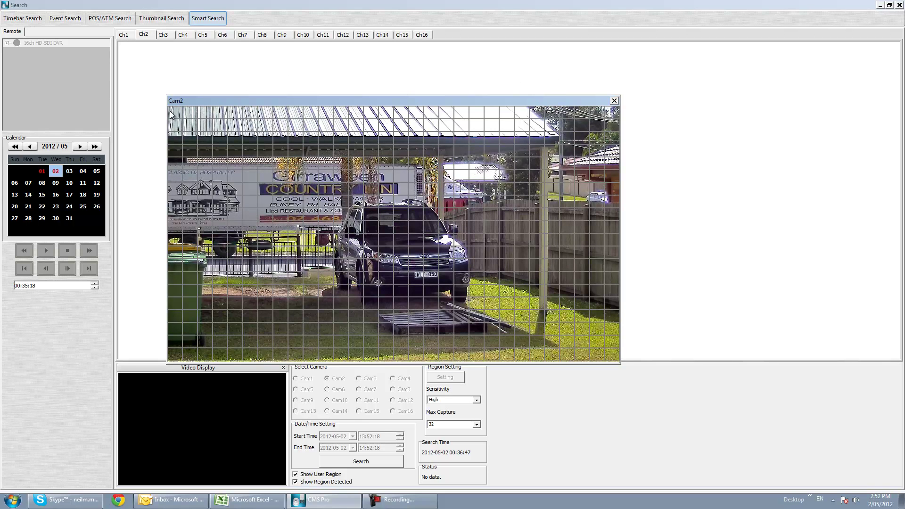
Clear the whole detection grid, mark a rectangular region over the house drawing on the truck's side, and close the region setting
drag(170, 112, 385, 242)
drag(571, 344, 619, 360)
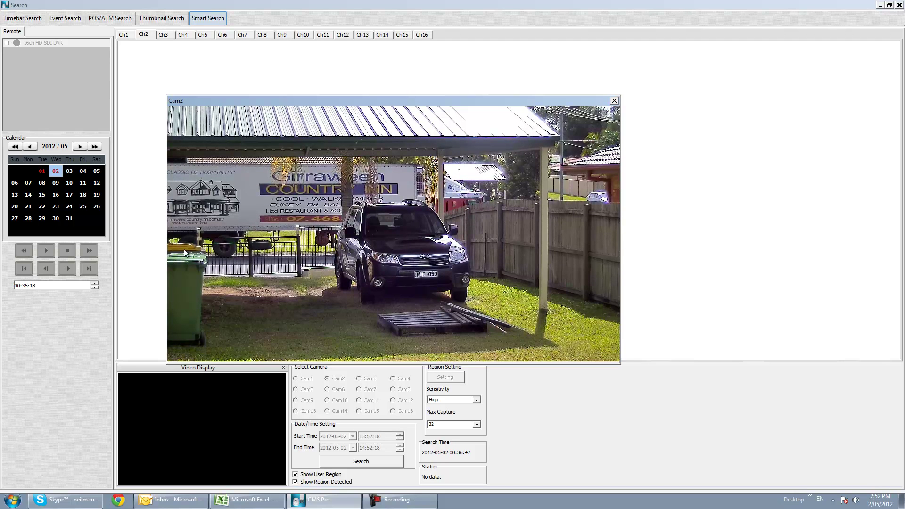
drag(198, 173, 249, 214)
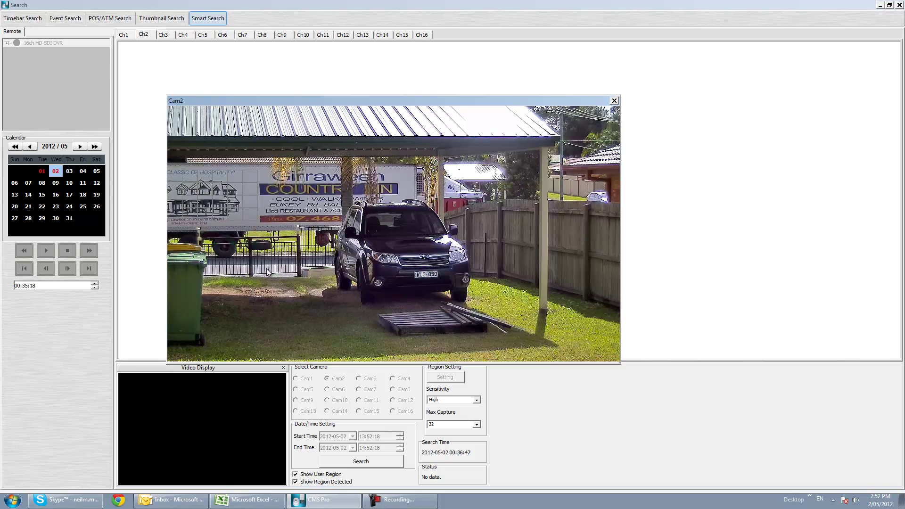
right_click(281, 295)
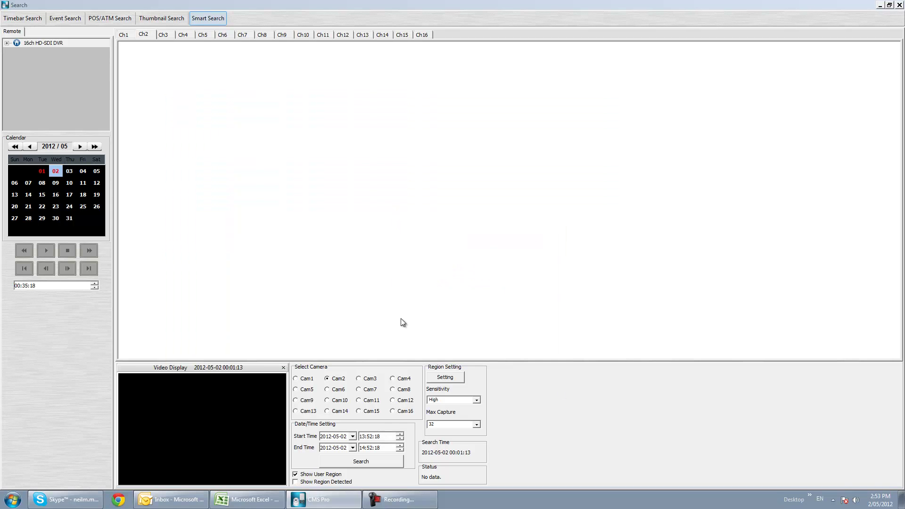
Run the Cam2 smart search with start time 00:34:22 and end time 01:00:18
click(366, 438)
click(399, 438)
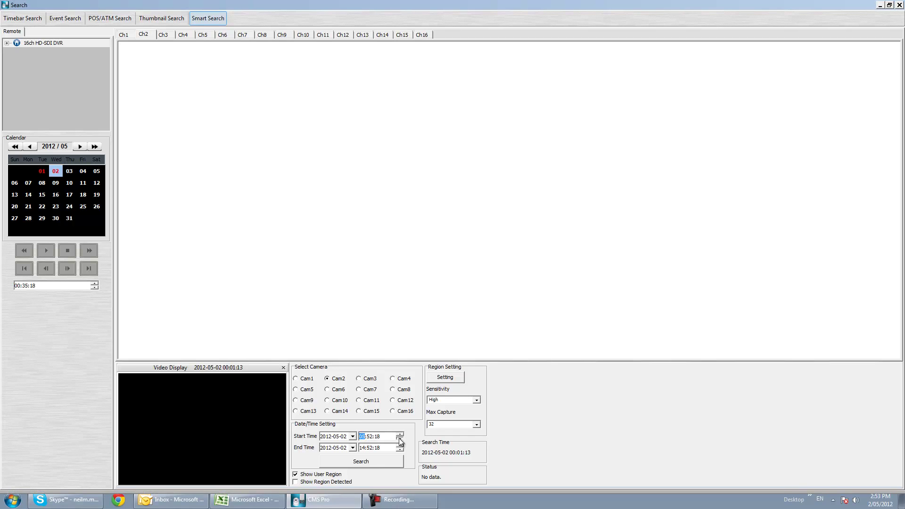
click(399, 434)
click(370, 437)
click(377, 437)
click(375, 463)
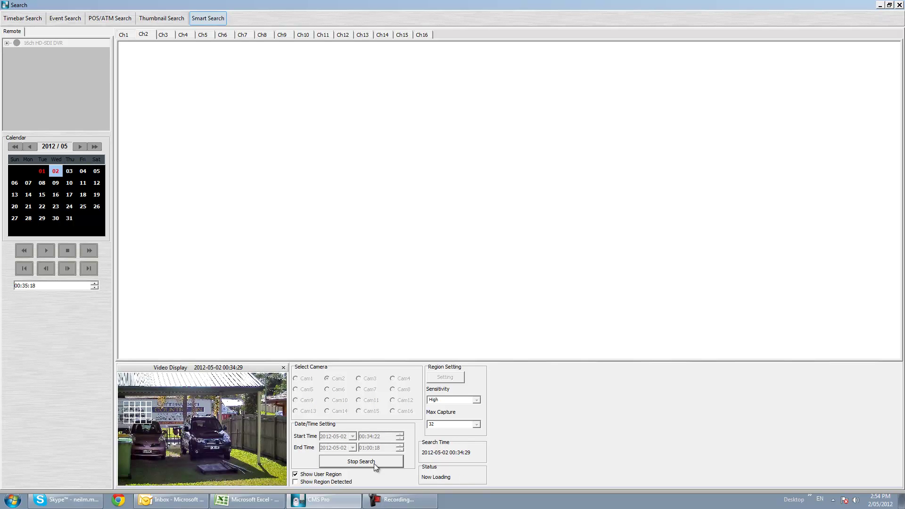
Detach the video display to watch the running smart search, dock it back and stop the search
double_click(252, 368)
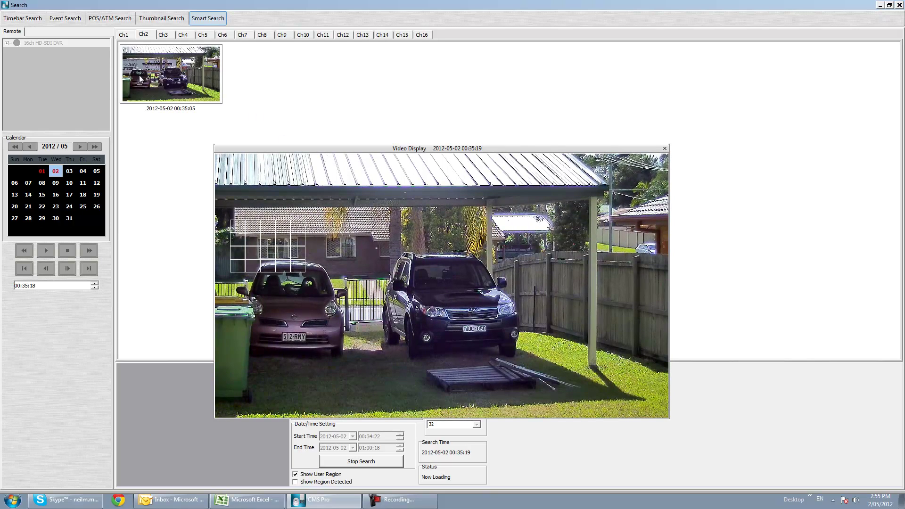
double_click(610, 154)
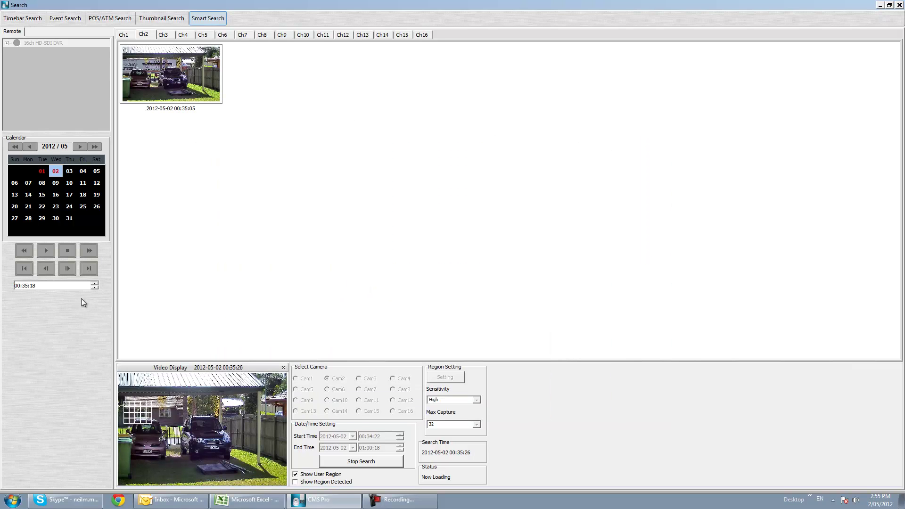
click(350, 461)
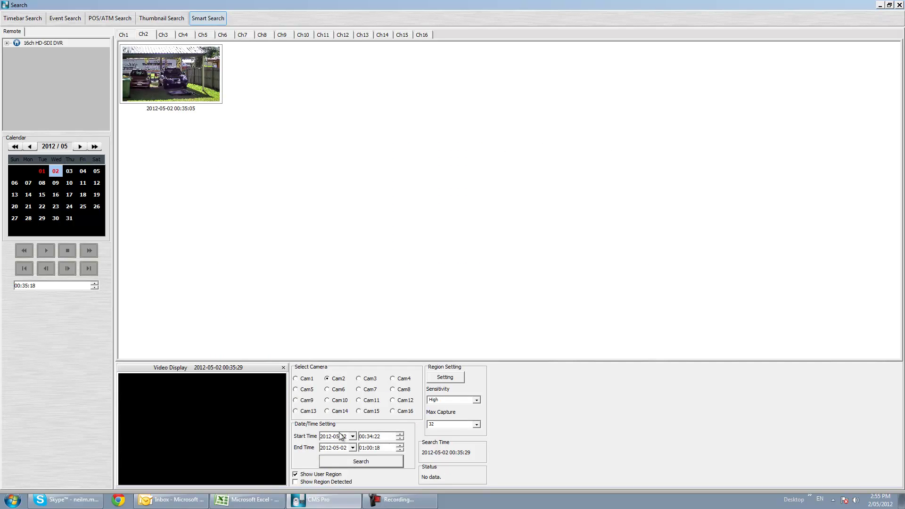
Play the 00:35:05 smart search result in a floating video display, stopping and resuming the playback
double_click(183, 92)
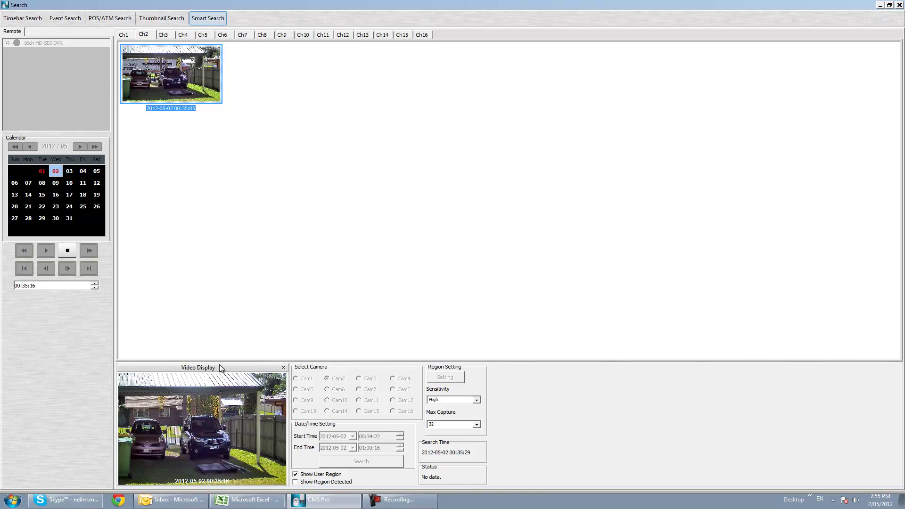
drag(220, 364, 552, 85)
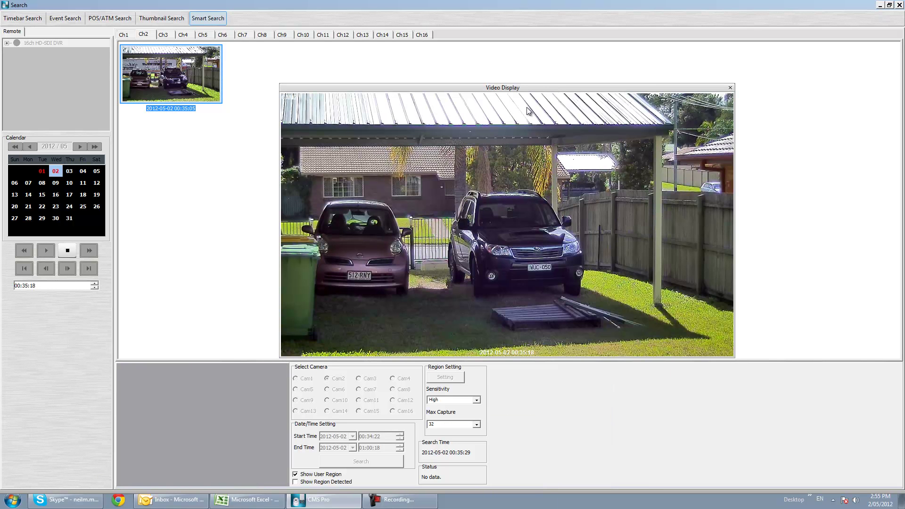
click(64, 253)
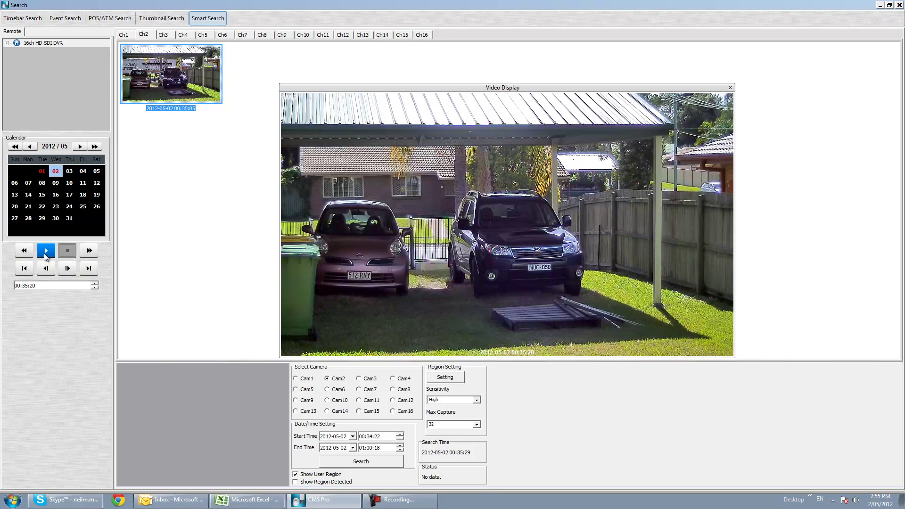
click(44, 253)
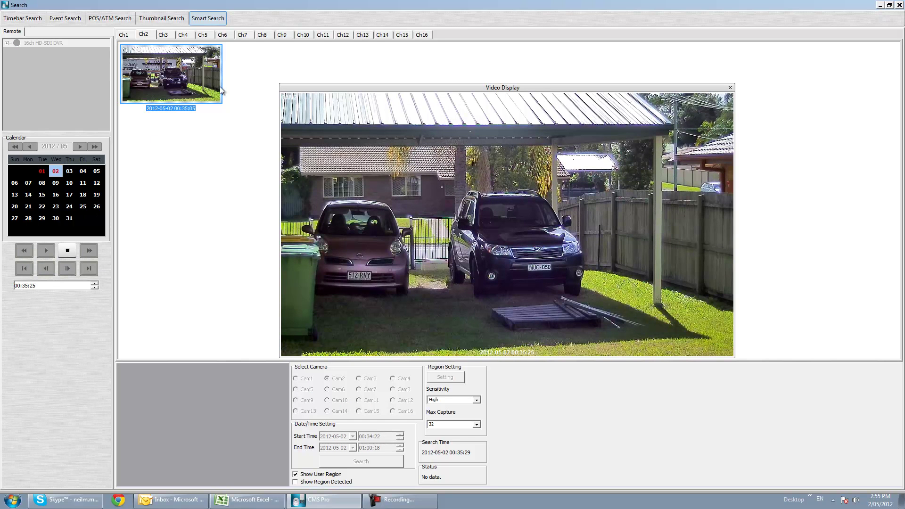
Replay the 00:35:05 smart search result, stop it as the truck passes, and dock the floating video display
double_click(182, 63)
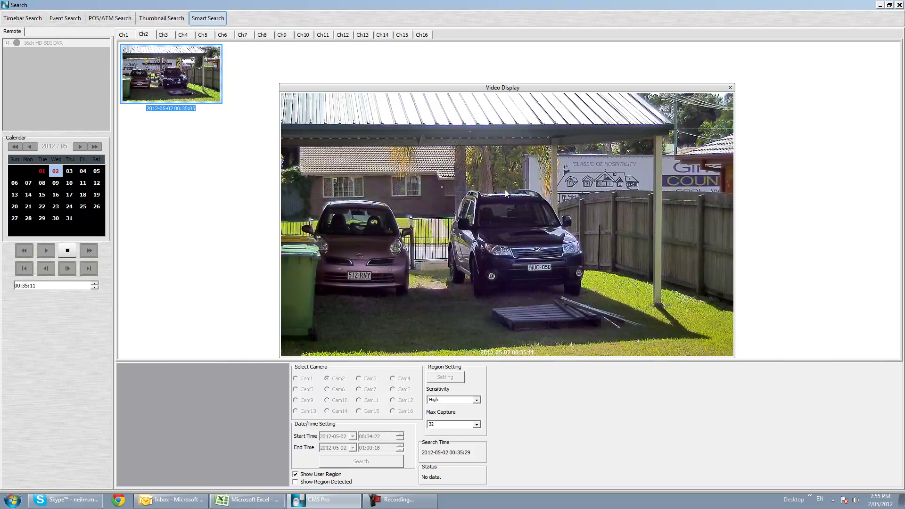
click(70, 252)
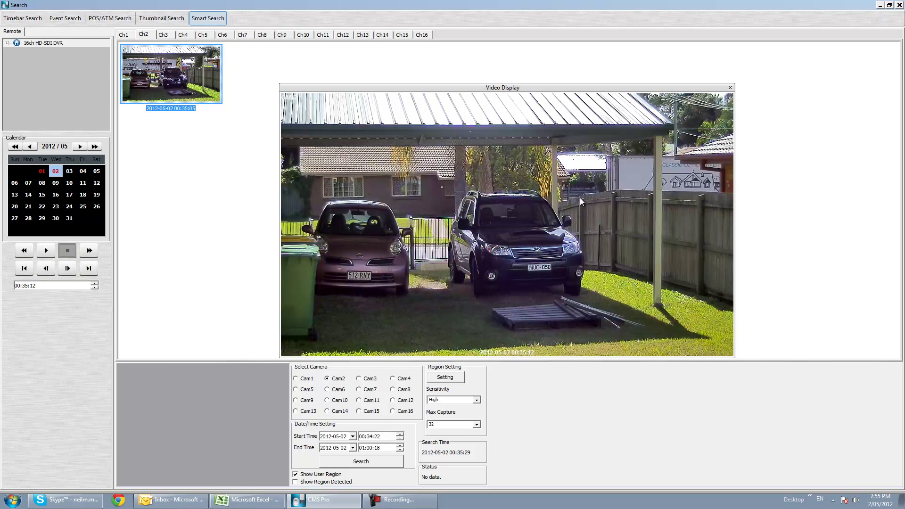
double_click(700, 87)
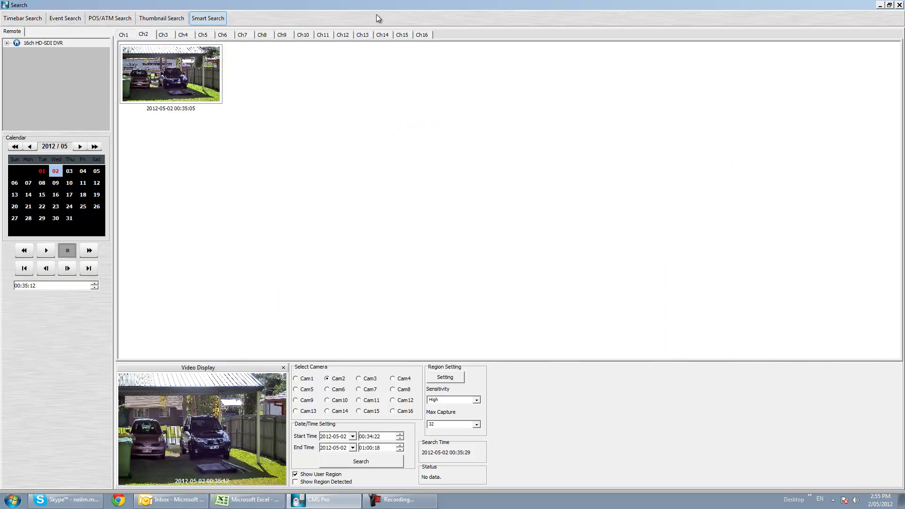
Run an event search on Cam2 for alarm and motion events with start time 00:32:46 and end time 00:55:46
click(62, 20)
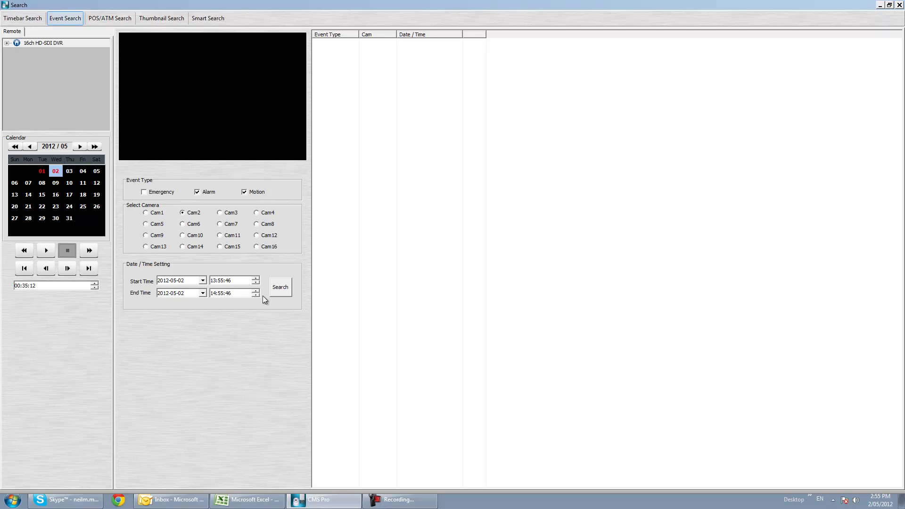
click(256, 283)
click(213, 281)
click(256, 283)
click(221, 282)
click(214, 294)
click(277, 295)
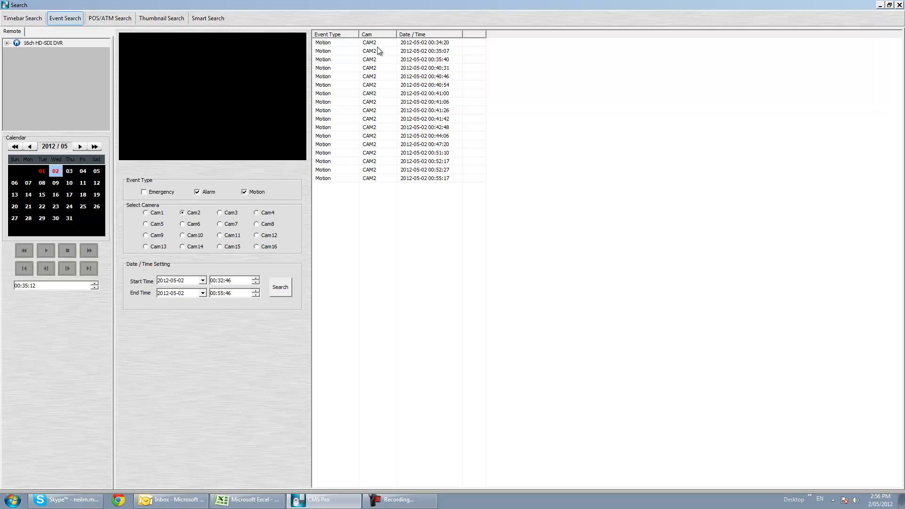
Play back the 00:35:07 and 00:34:20 motion events from the event search results
click(409, 51)
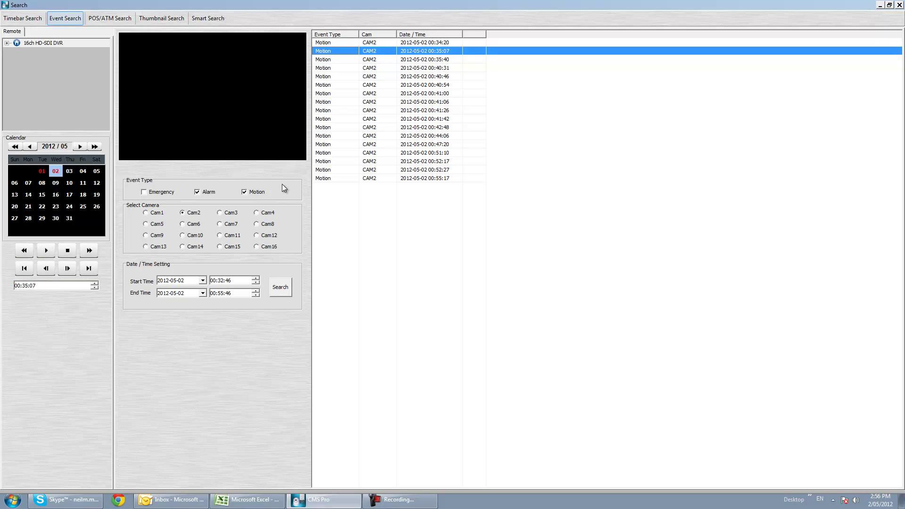
double_click(434, 53)
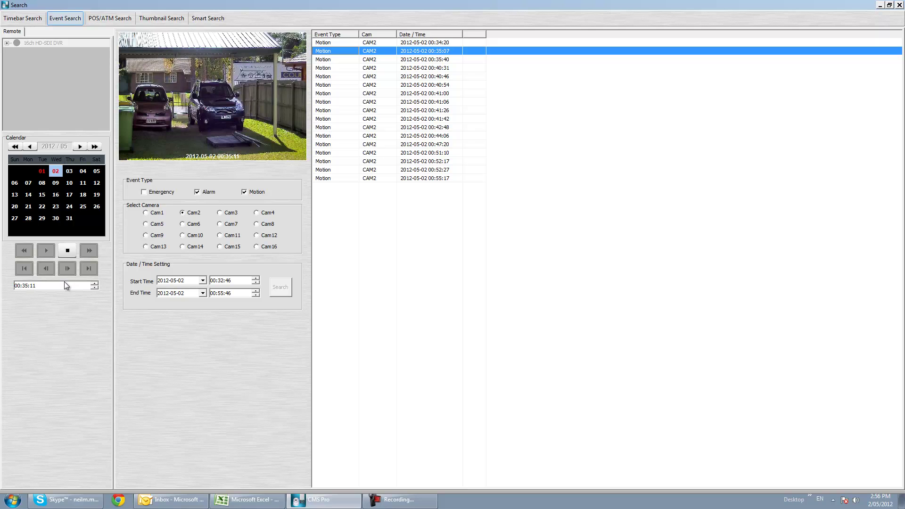
click(66, 251)
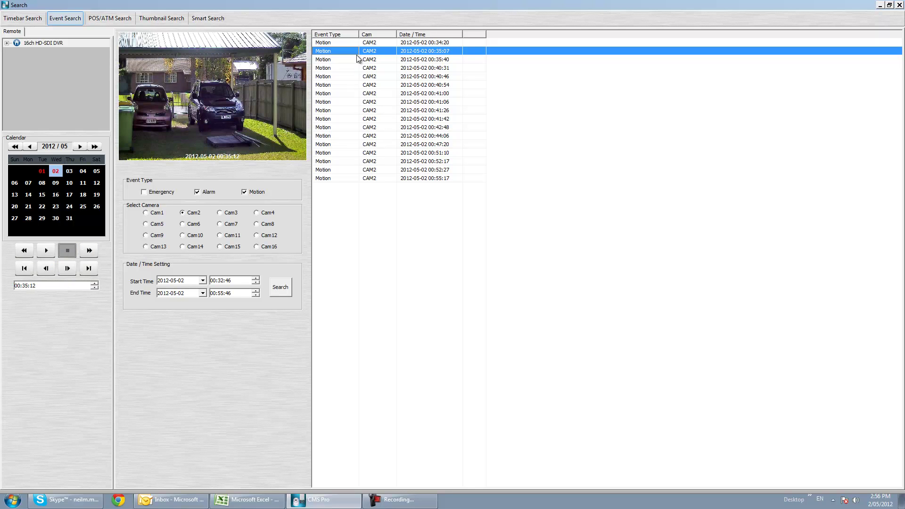
double_click(361, 43)
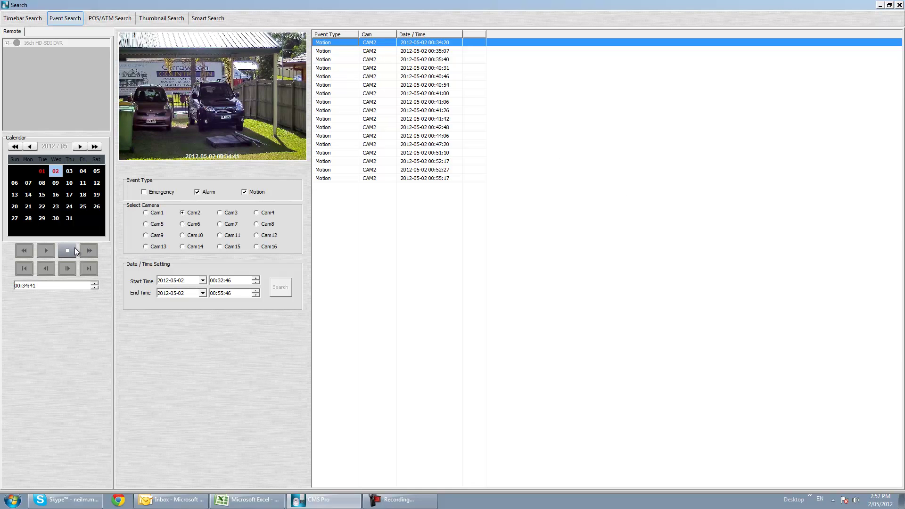
click(407, 51)
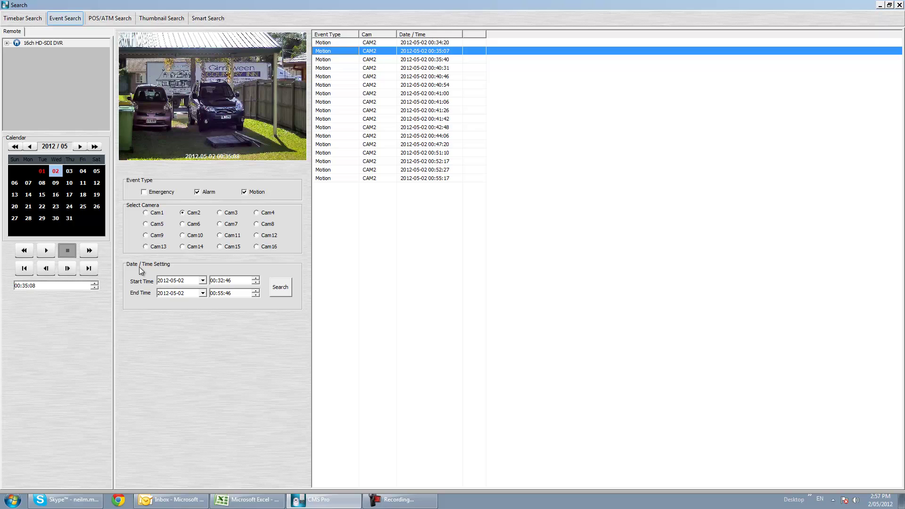
Open the Archive dialog from Timebar Search and move it away from the centre of the video area
click(28, 18)
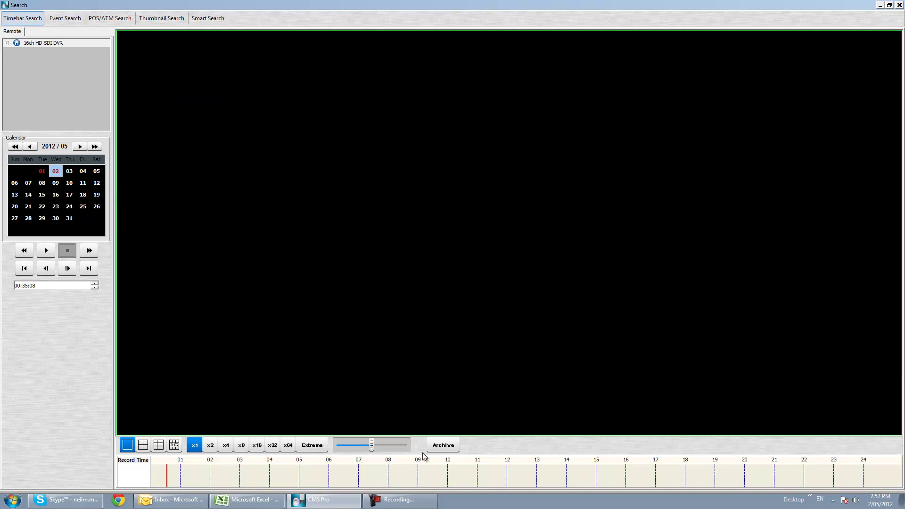
click(434, 449)
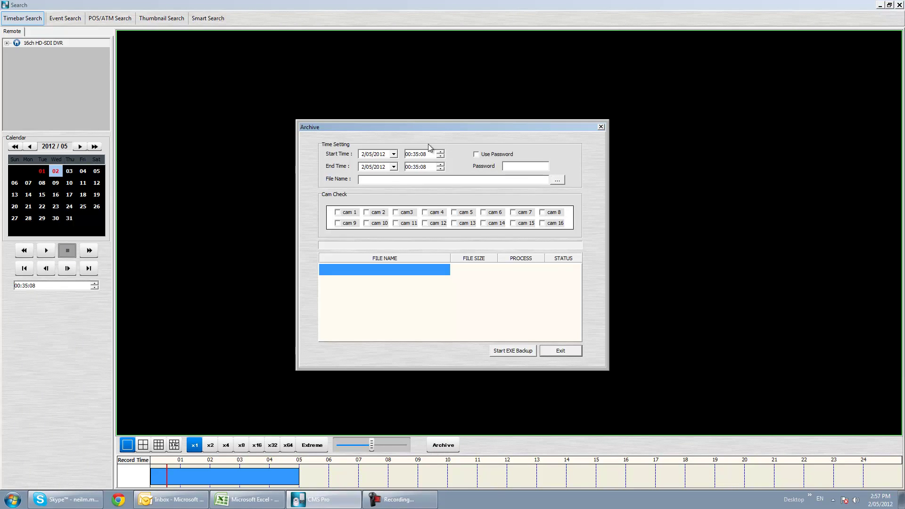
drag(422, 125, 353, 75)
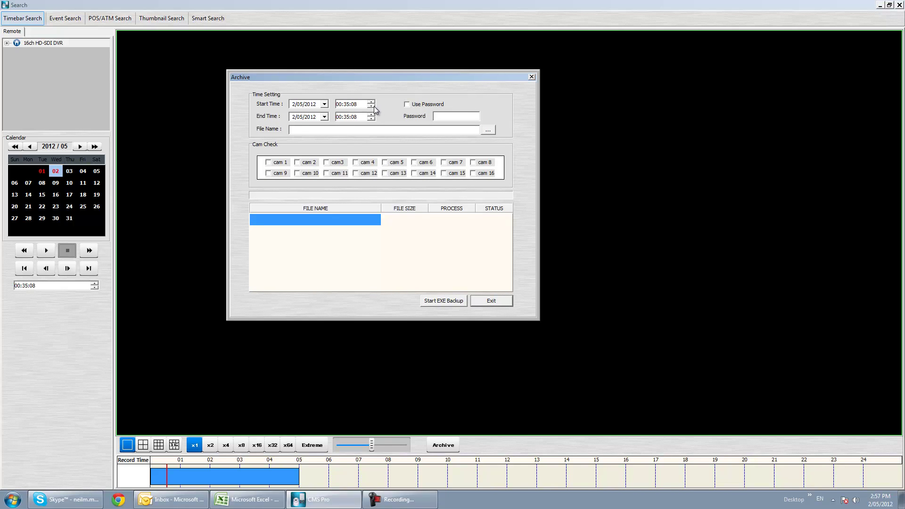
Set the archive to cam 2 from 00:34:55 to 00:36:00 and try to start the EXE backup without a file name
click(347, 104)
click(371, 106)
click(352, 106)
click(371, 106)
click(371, 107)
click(371, 106)
click(371, 106)
click(372, 106)
click(372, 106)
click(371, 115)
click(297, 162)
click(433, 303)
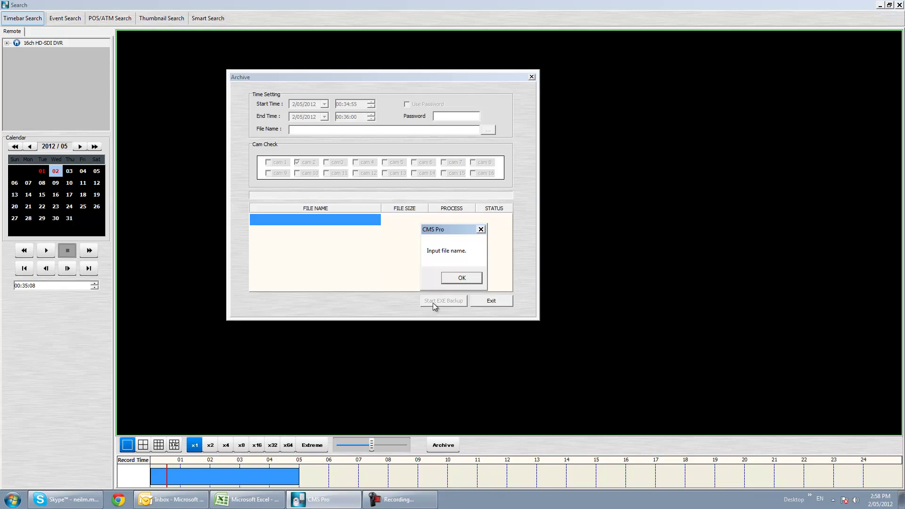
click(448, 277)
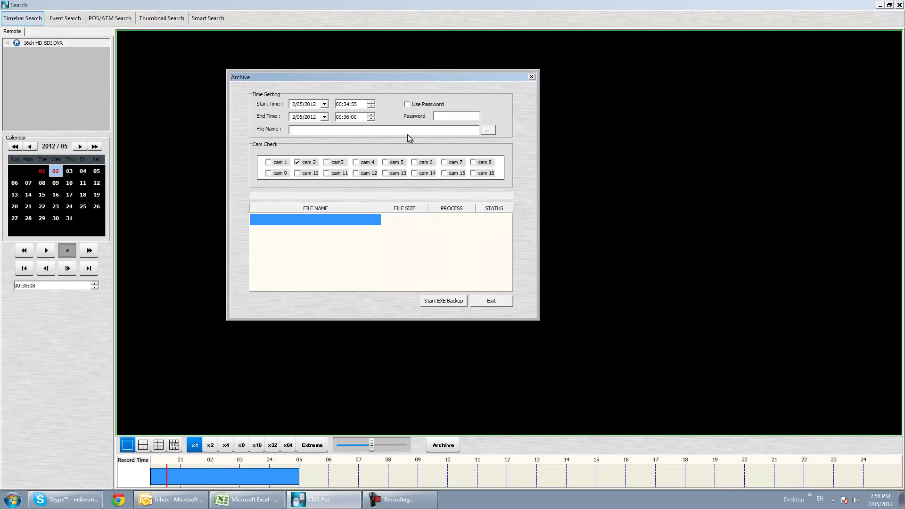
Name the archive Truck Leaving as an exe on the Desktop, run the EXE backup and exit the Archive dialog
click(487, 130)
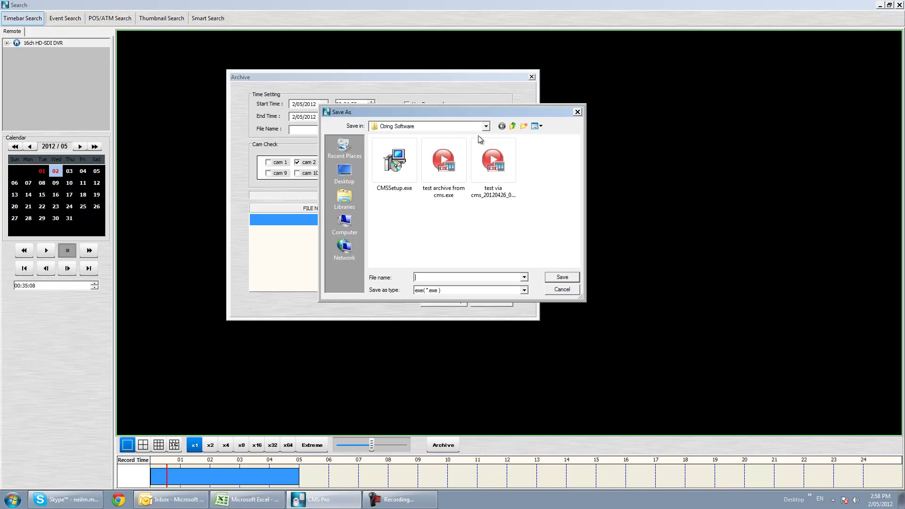
click(346, 227)
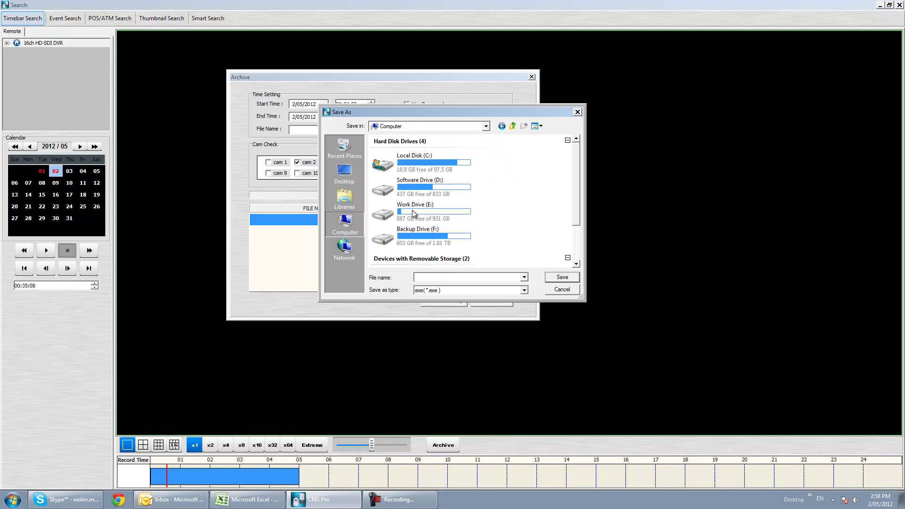
click(344, 172)
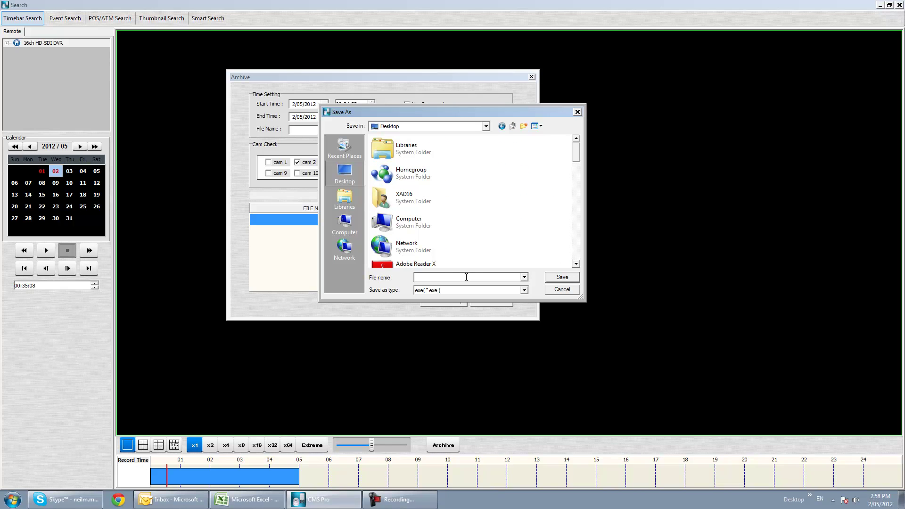
text(T)
click(525, 290)
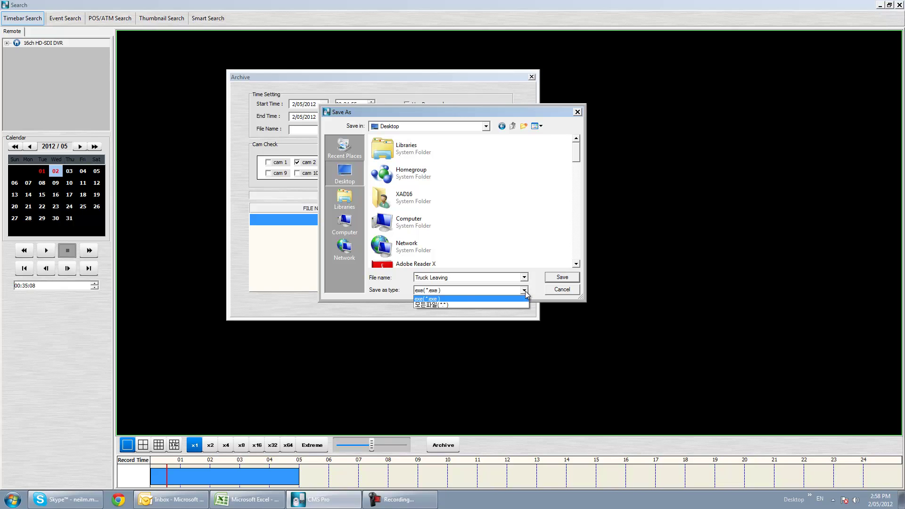
click(526, 290)
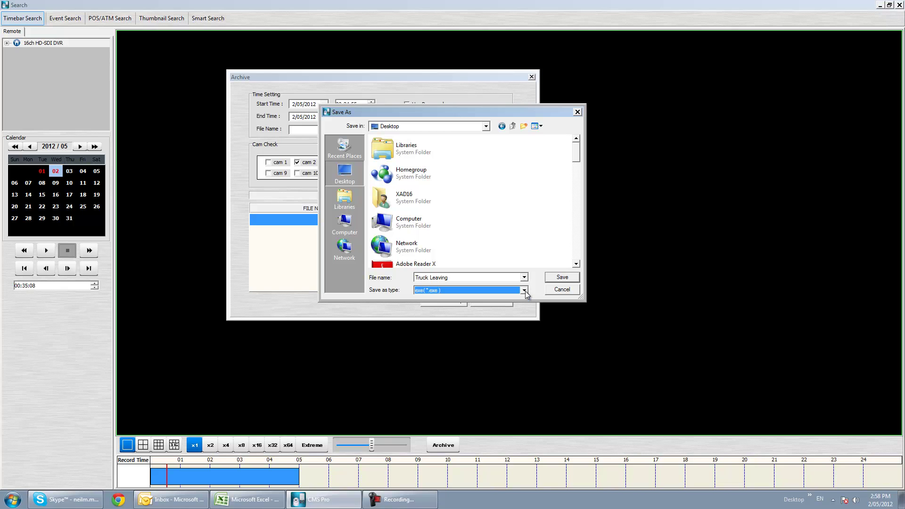
click(558, 278)
click(453, 303)
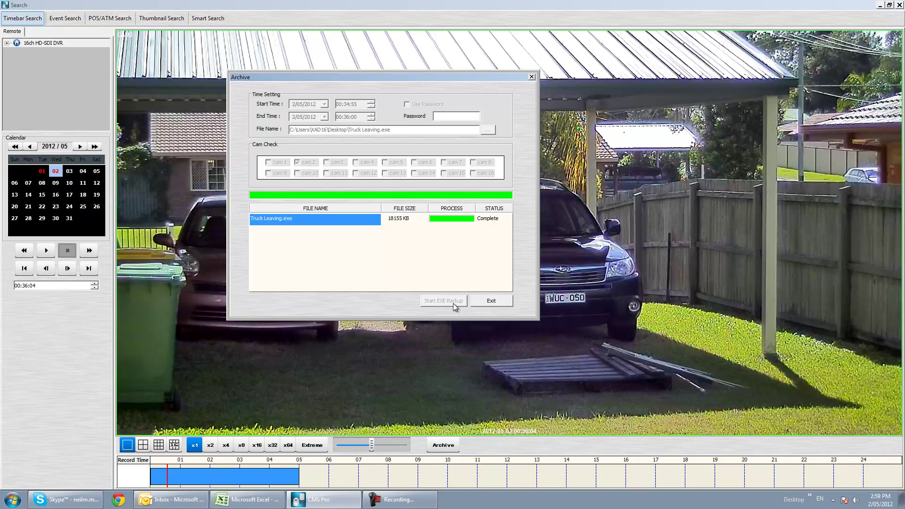
click(501, 302)
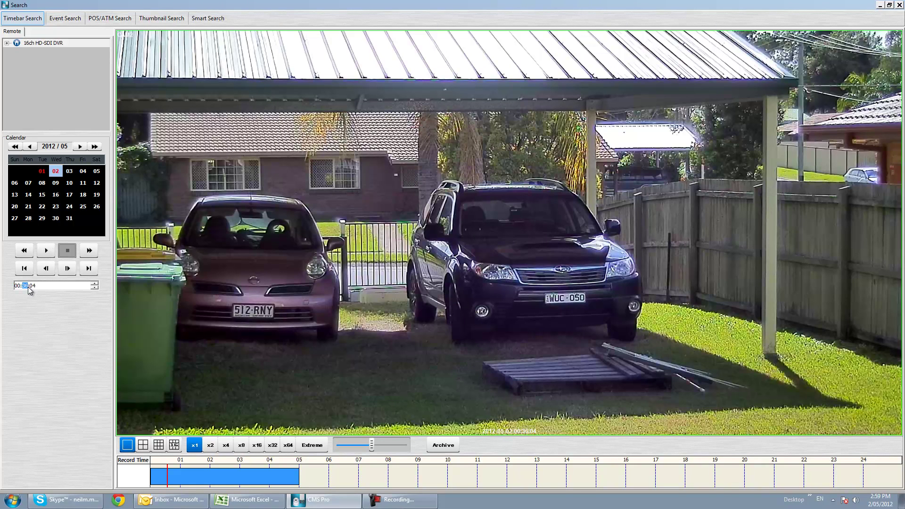
Move the playback time back by a minute, play the footage and stop it at 00:35:07 with the truck in view
click(96, 287)
click(46, 255)
click(68, 254)
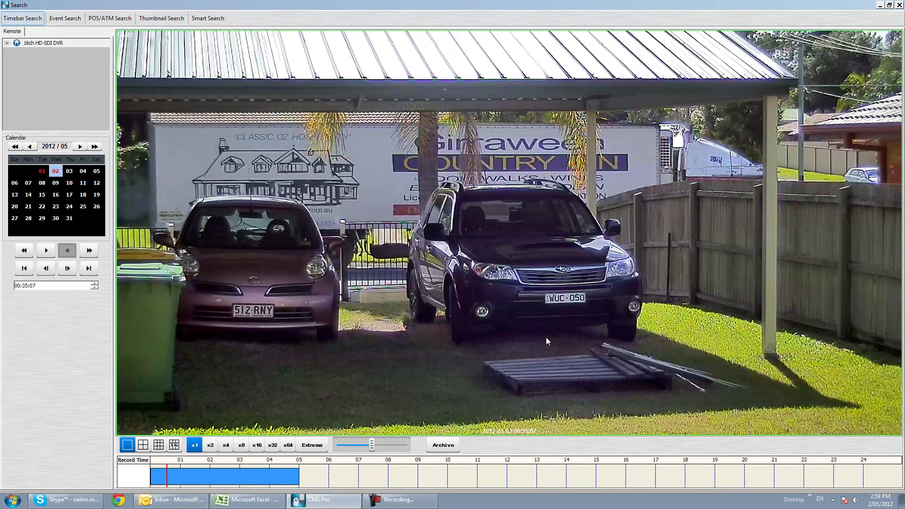
Enter digital zoom on the stopped footage, enlarge the area around the dark SUV and stop playback at 00:35:08
right_click(430, 103)
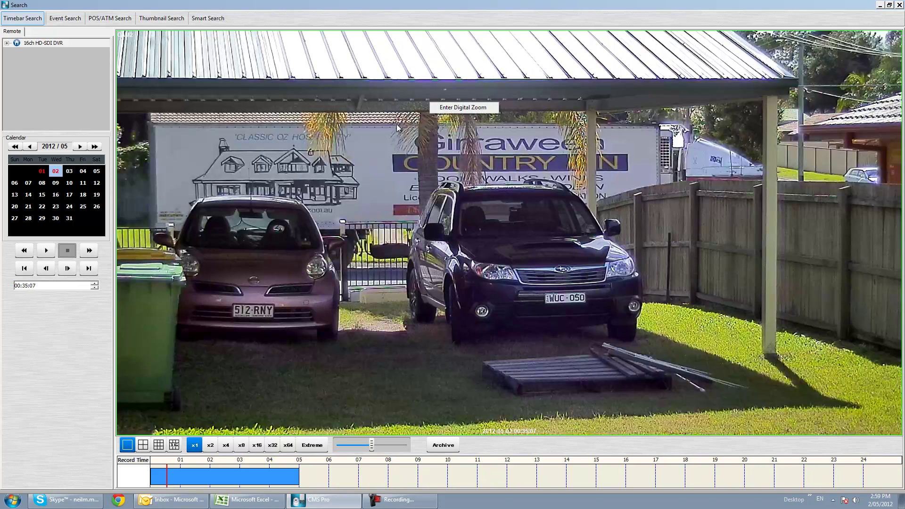
click(211, 190)
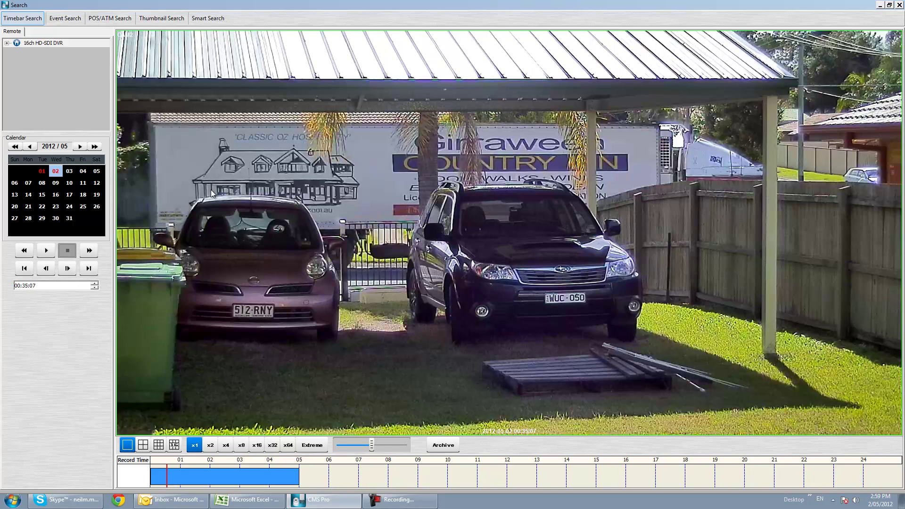
right_click(357, 176)
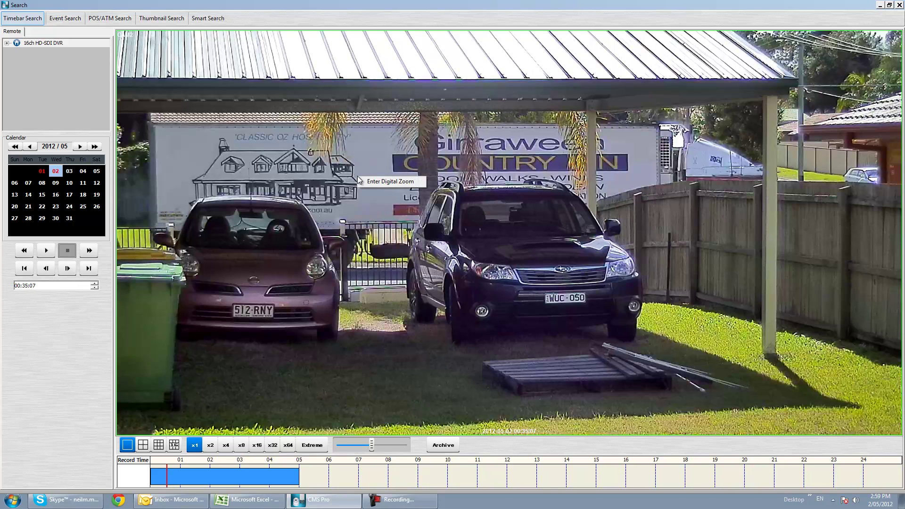
click(375, 182)
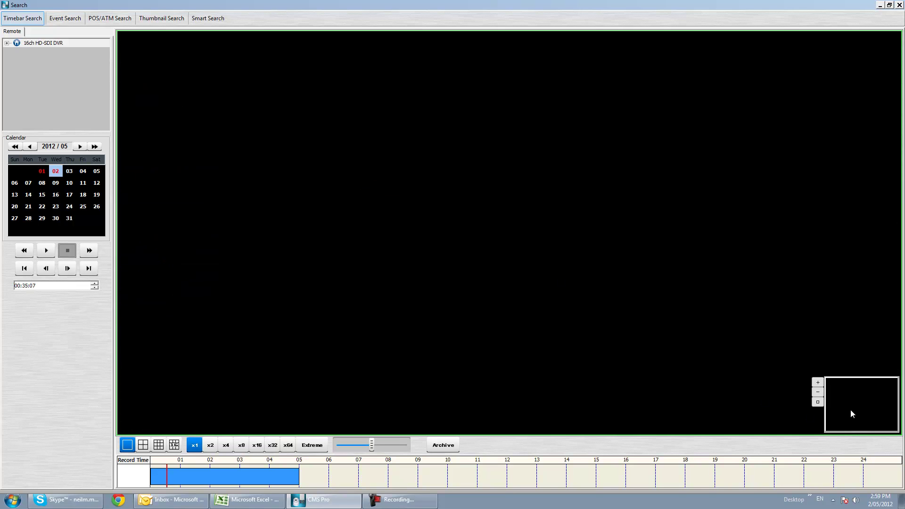
click(48, 250)
click(61, 257)
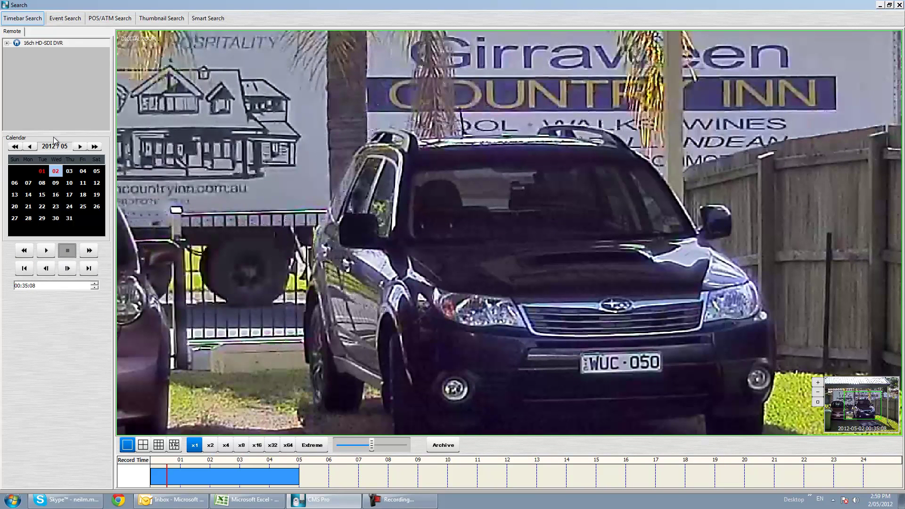
Resume the digitally zoomed playback, zoom out to nearly the full scene and stop the playback
click(45, 250)
scroll(858, 413, down, 1)
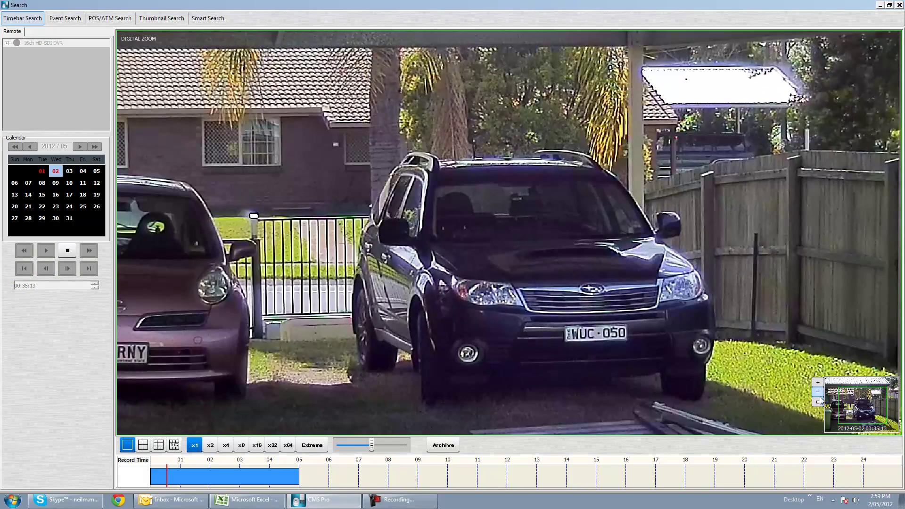
click(818, 393)
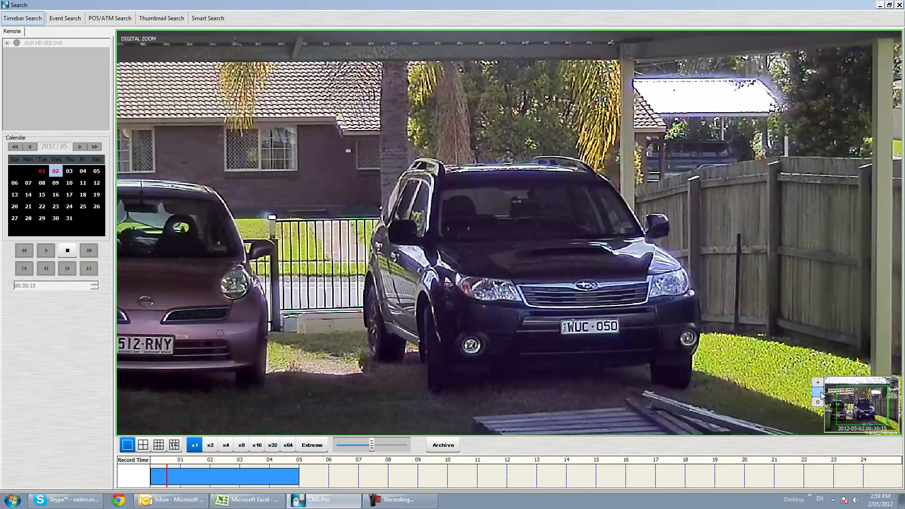
click(819, 393)
click(819, 393)
click(819, 393)
click(819, 393)
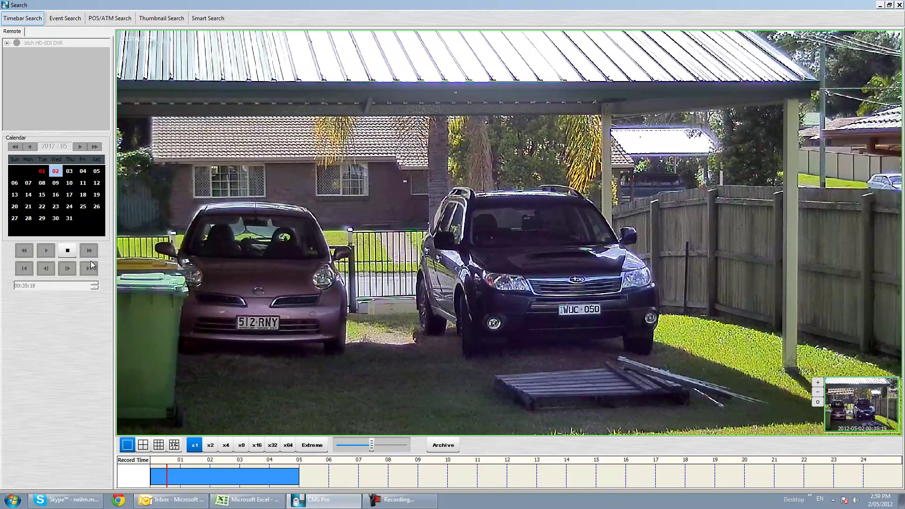
click(68, 258)
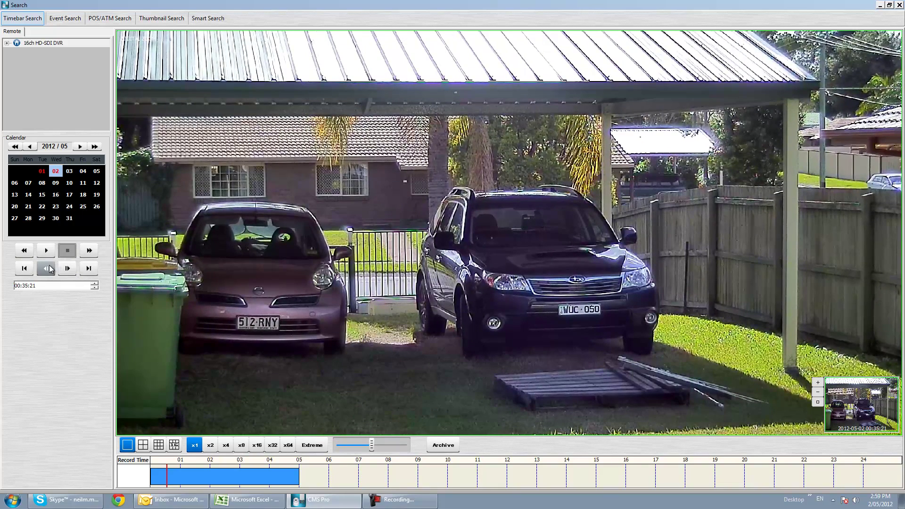
Move the stopped footage back to just before the truck passes and resume playback
click(49, 269)
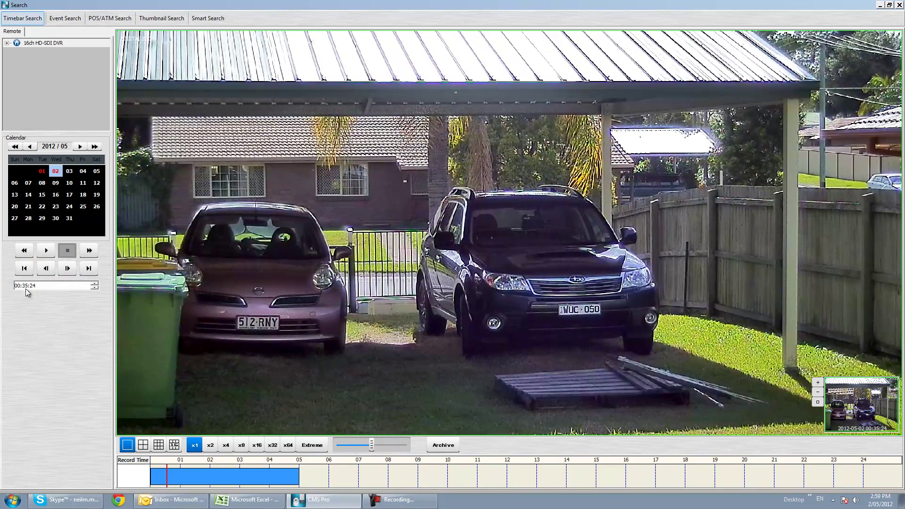
click(94, 288)
click(46, 250)
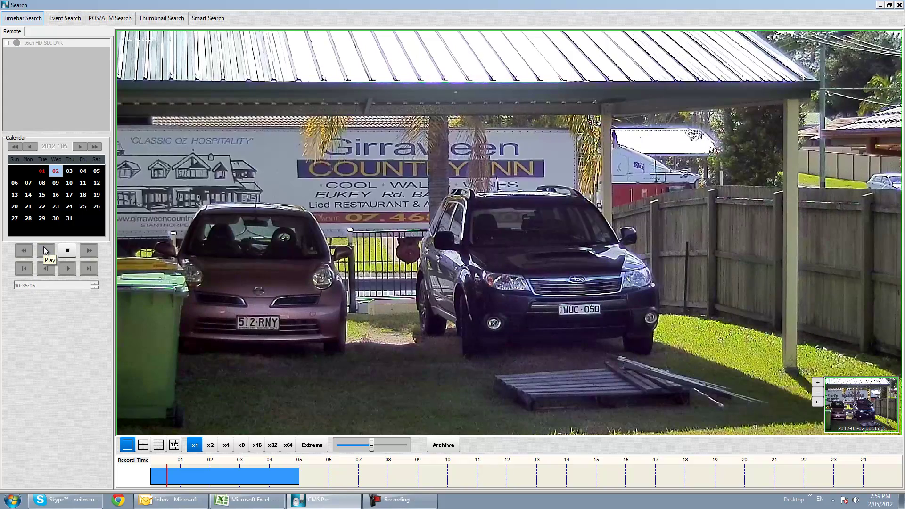
Capture the playing frame at 00:35:08 with Capture & Print Screen, then close the Capture Screen window
right_click(323, 254)
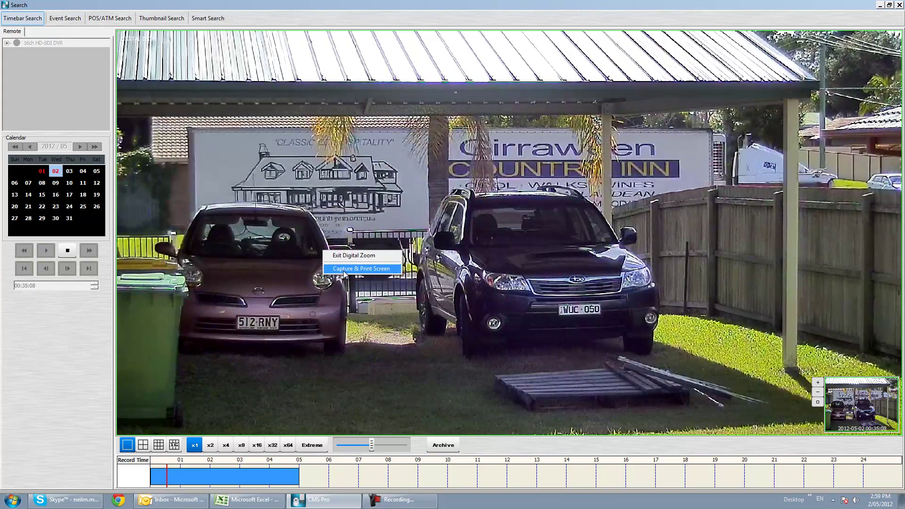
click(344, 270)
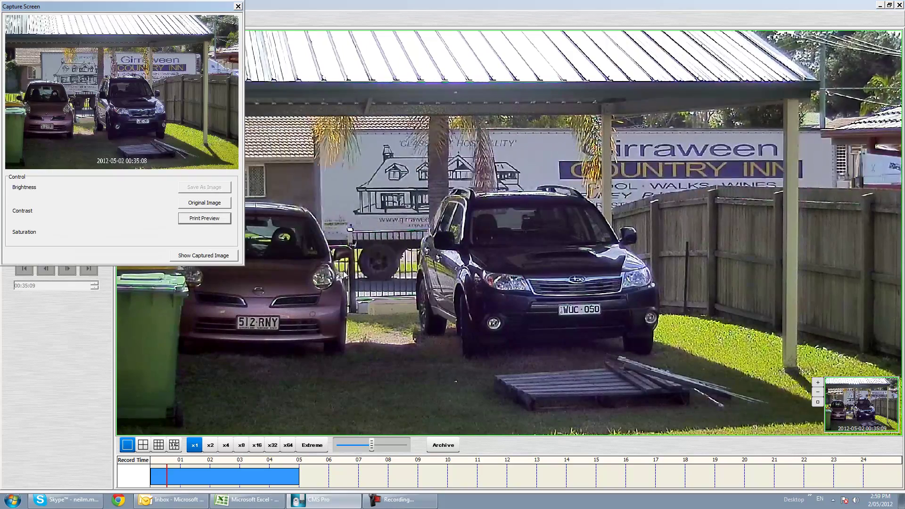
click(238, 6)
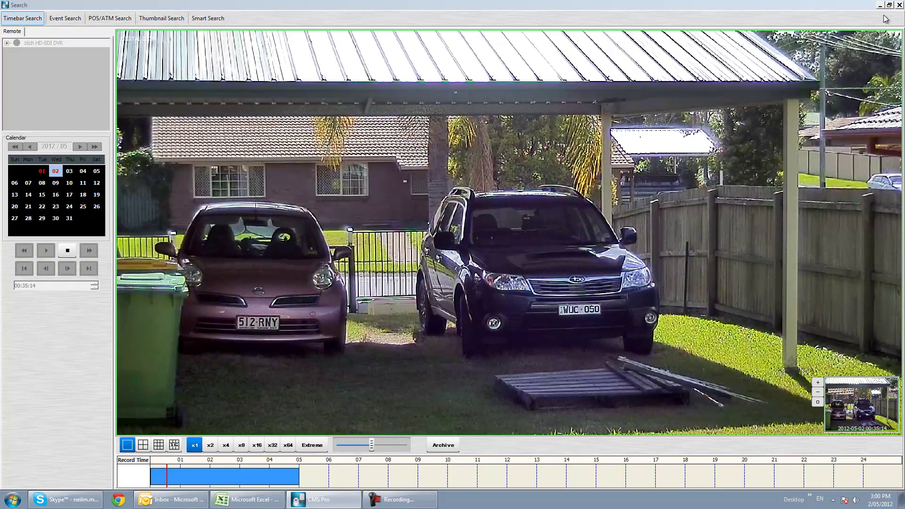
Stop the playback, close the Search window and minimize CMS Pro to reach the desktop
click(67, 250)
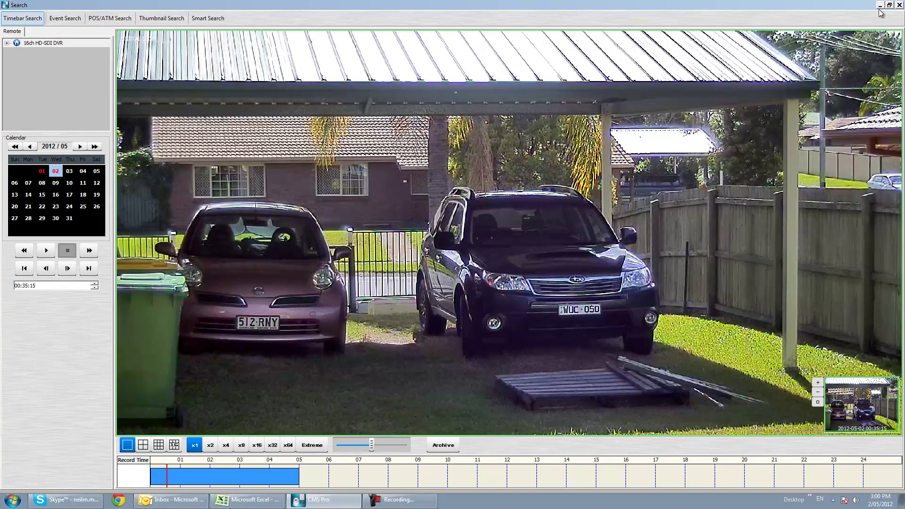
click(901, 5)
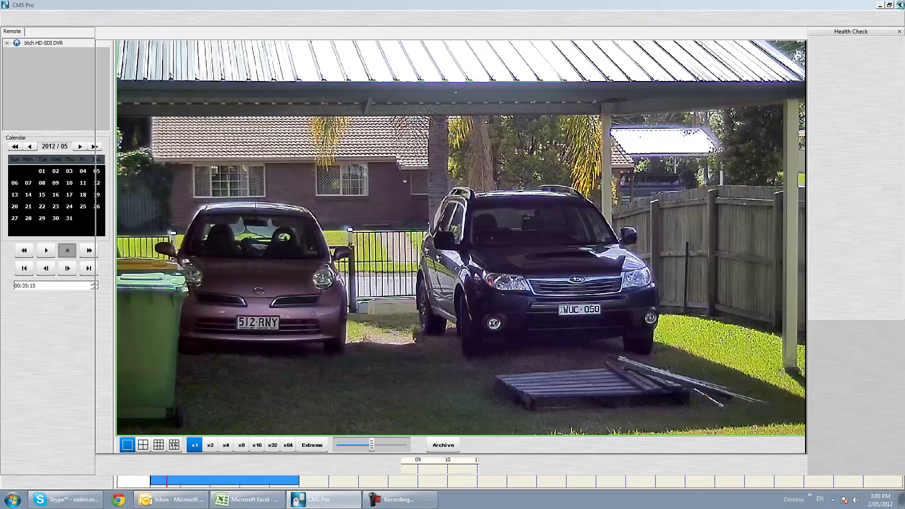
click(880, 6)
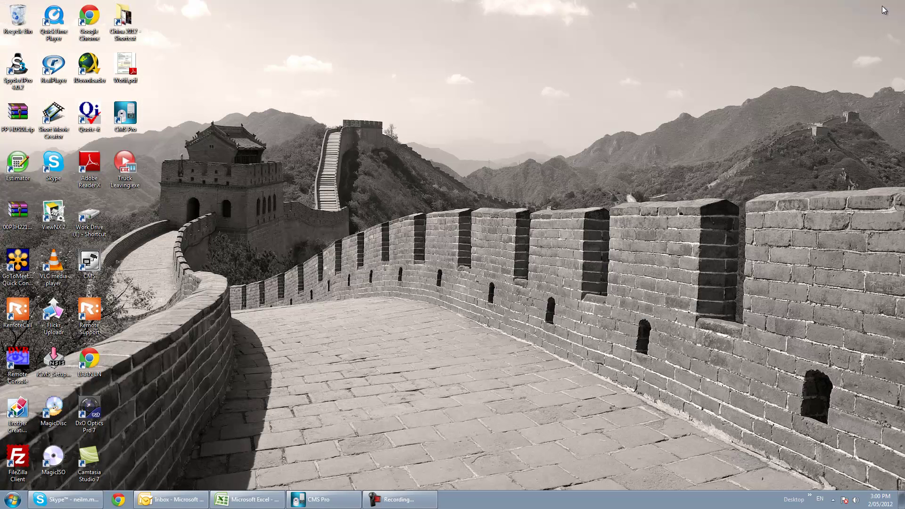
Play the archived Truck Leaving.exe from the desktop in a maximized viewer, pause the footage and close the viewer
double_click(123, 184)
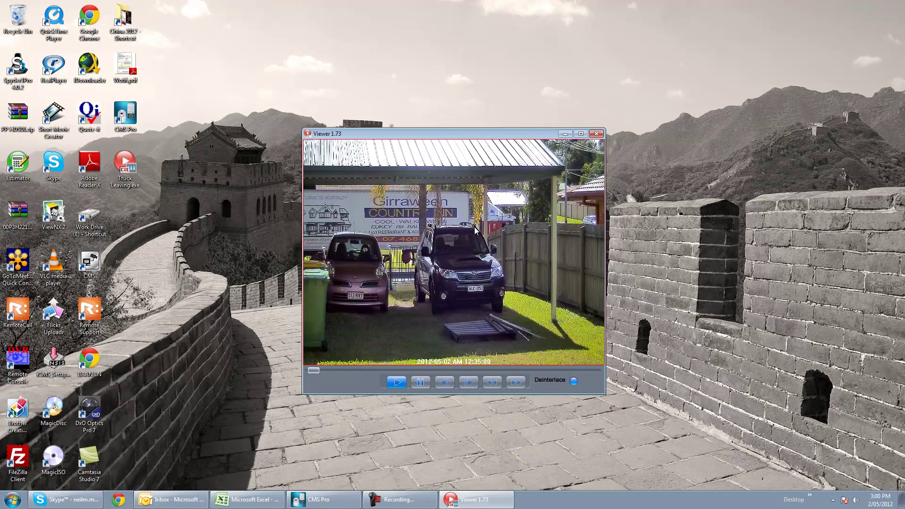
double_click(476, 134)
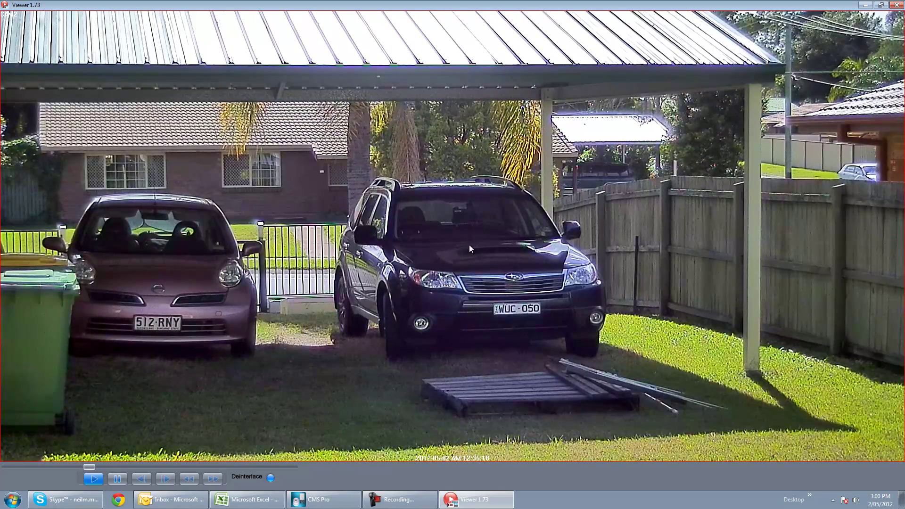
click(118, 480)
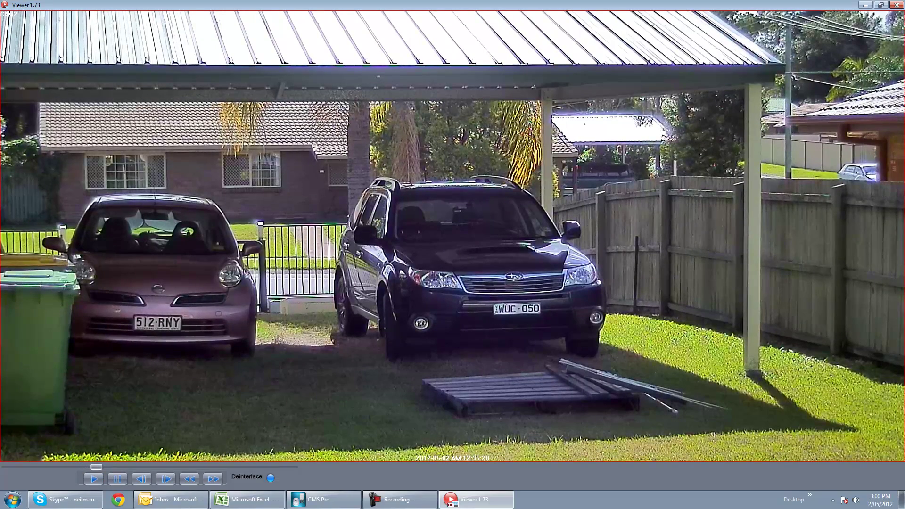
click(897, 6)
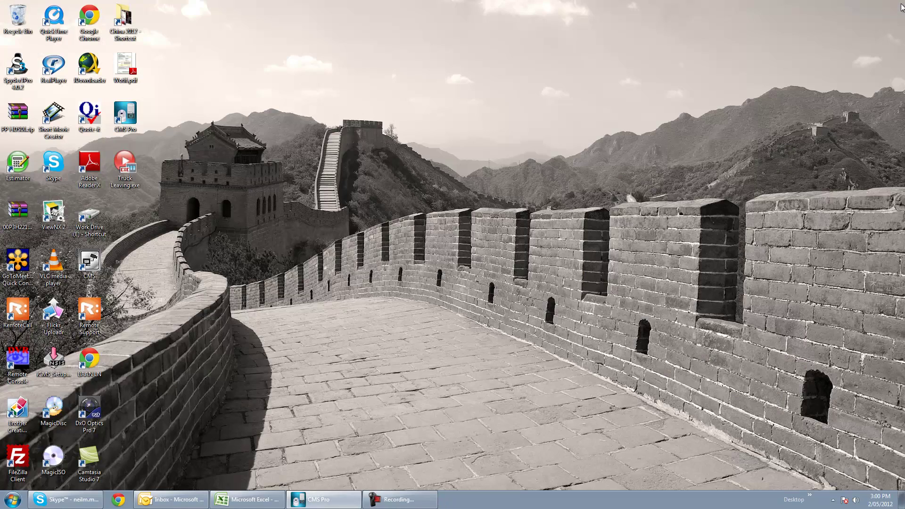